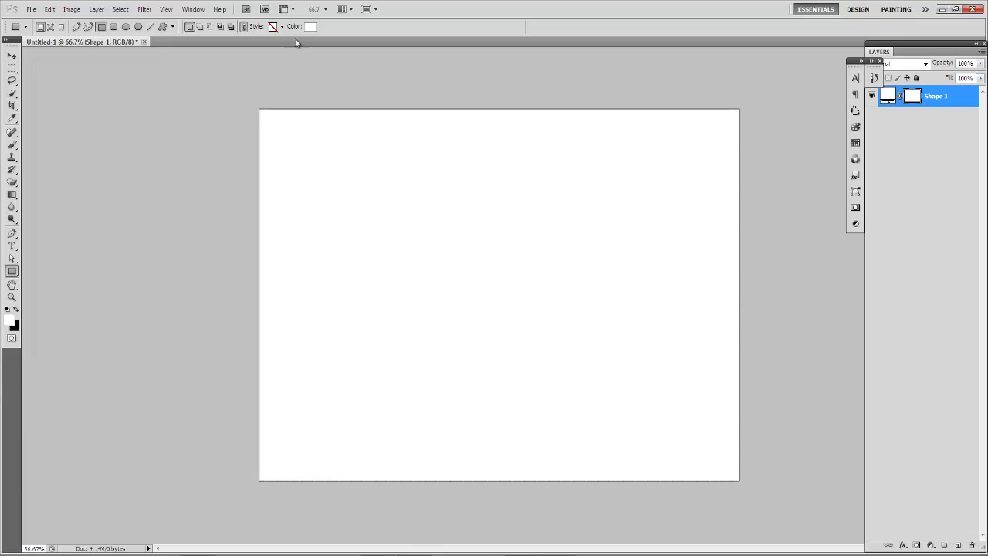
Step: Change the fill color of the full-canvas background shape to light blue #80dbf2
left_click(310, 26)
mouse_move(821, 402)
left_mouse_down()
mouse_move(804, 394)
mouse_move(855, 410)
mouse_move(865, 392)
mouse_move(831, 399)
mouse_move(829, 385)
mouse_move(850, 391)
left_mouse_up()
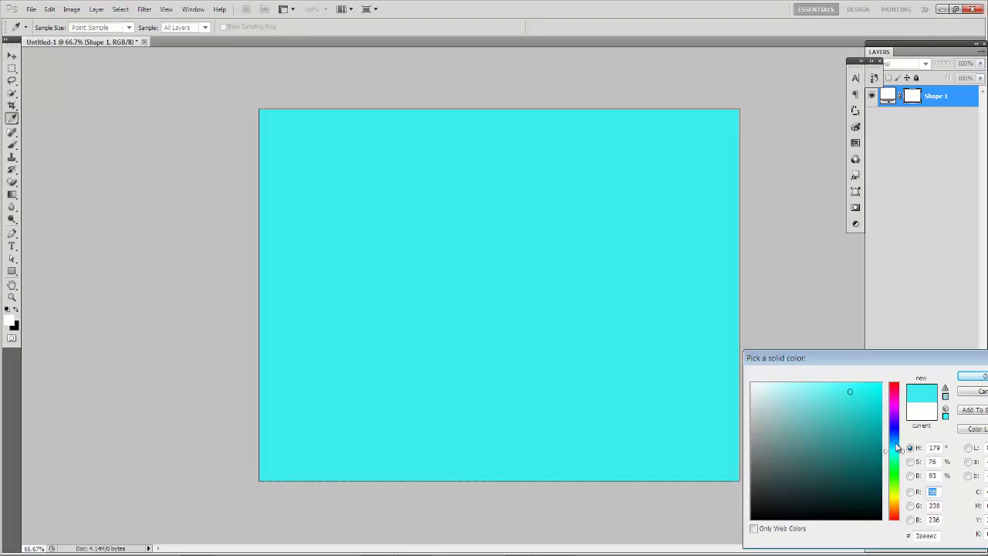
left_click_drag(893, 454, 895, 448)
left_click(787, 382)
left_click_drag(804, 388, 814, 391)
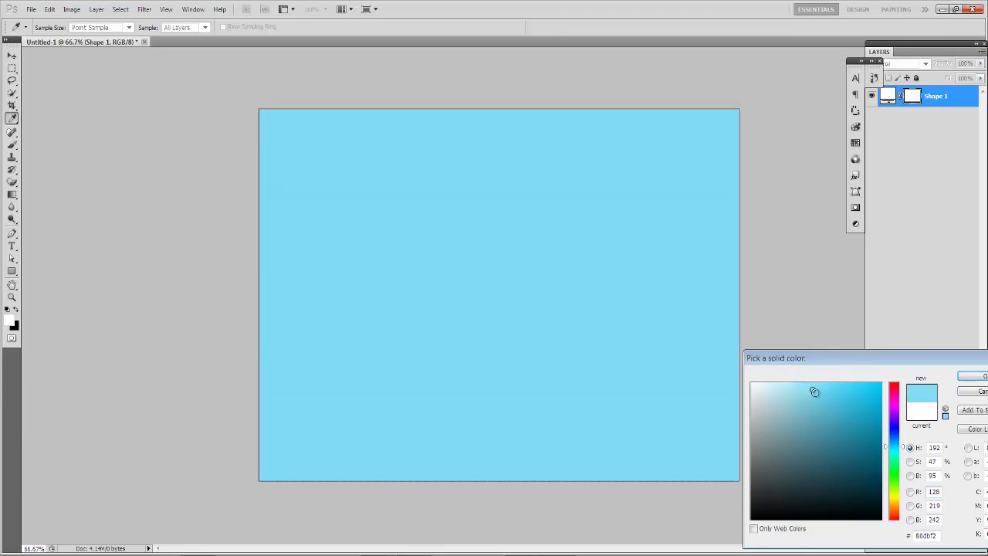
left_click(974, 374)
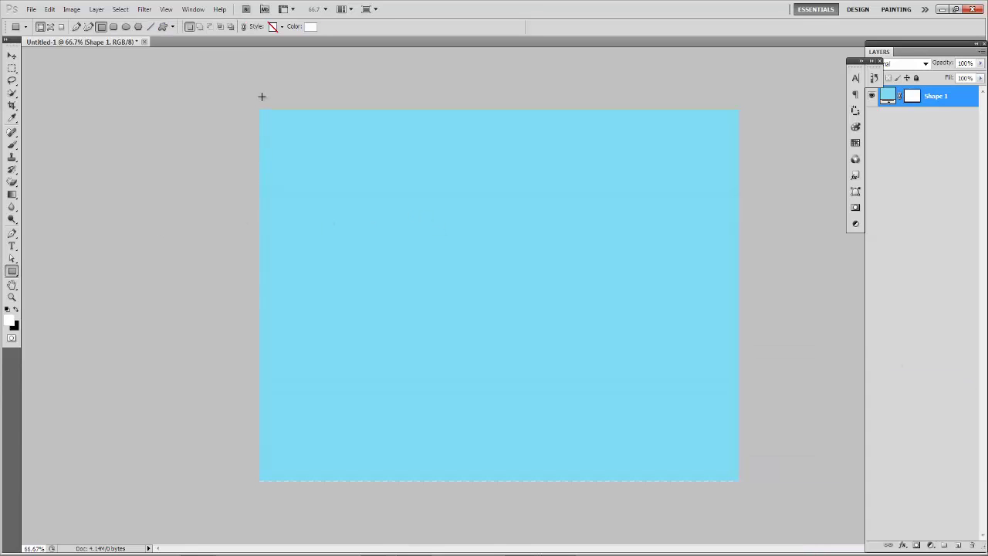
Step: Draw a white rectangle over nearly the whole canvas and check the blue background shape's extent with Free Transform
left_click_drag(263, 89, 716, 502)
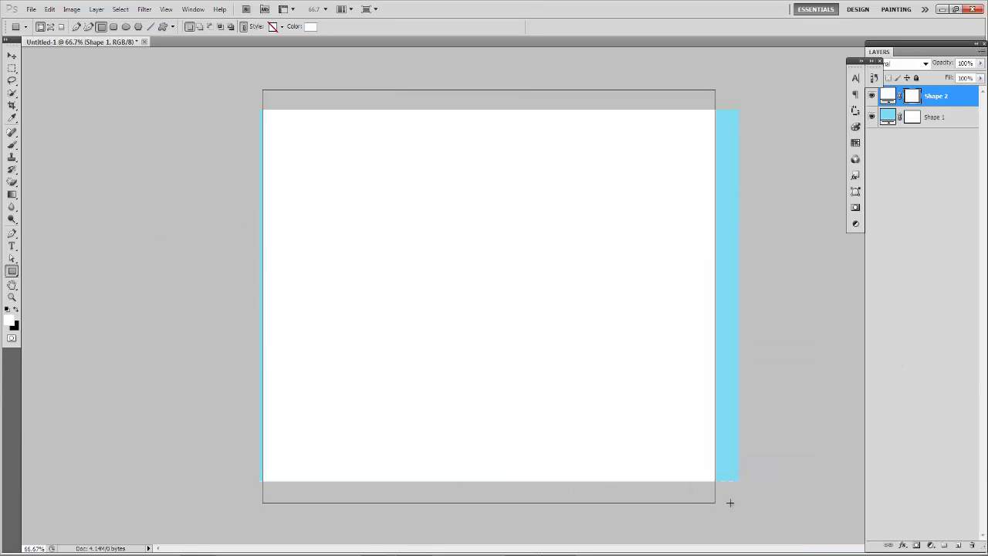
left_click(942, 118)
key("ctrl+t")
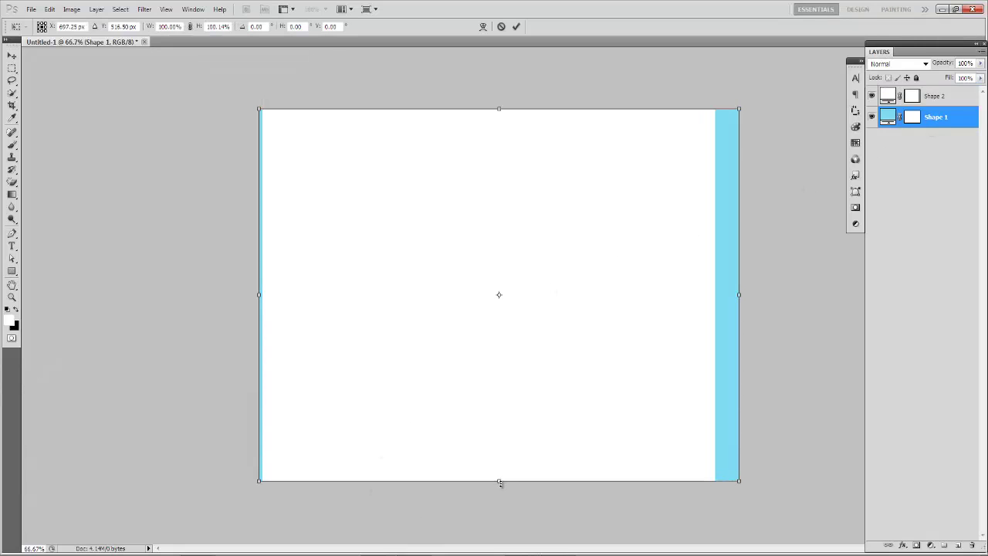
key("Return")
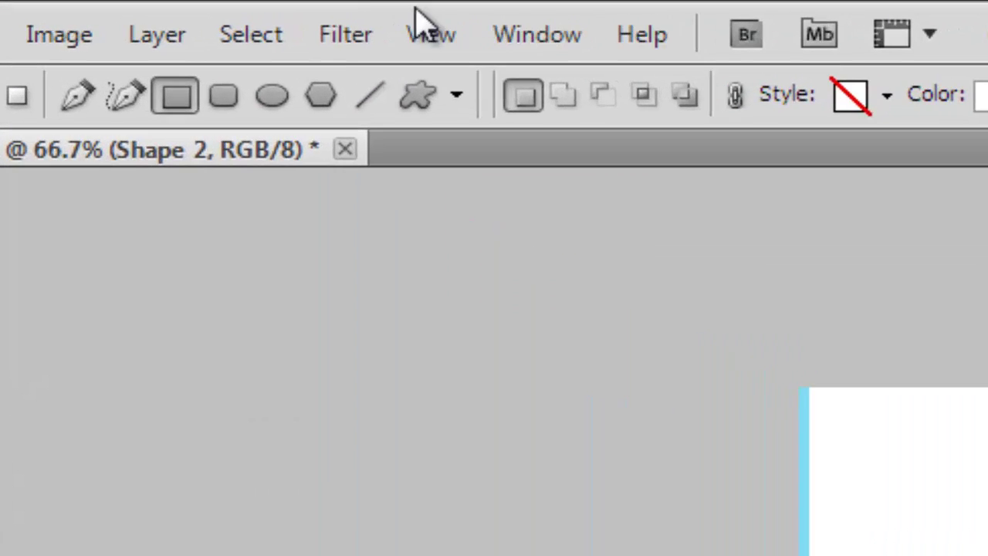
Step: Rasterize the white rectangle, soften it with a strong Gaussian Blur and lower its layer opacity to 62%
left_click(157, 11)
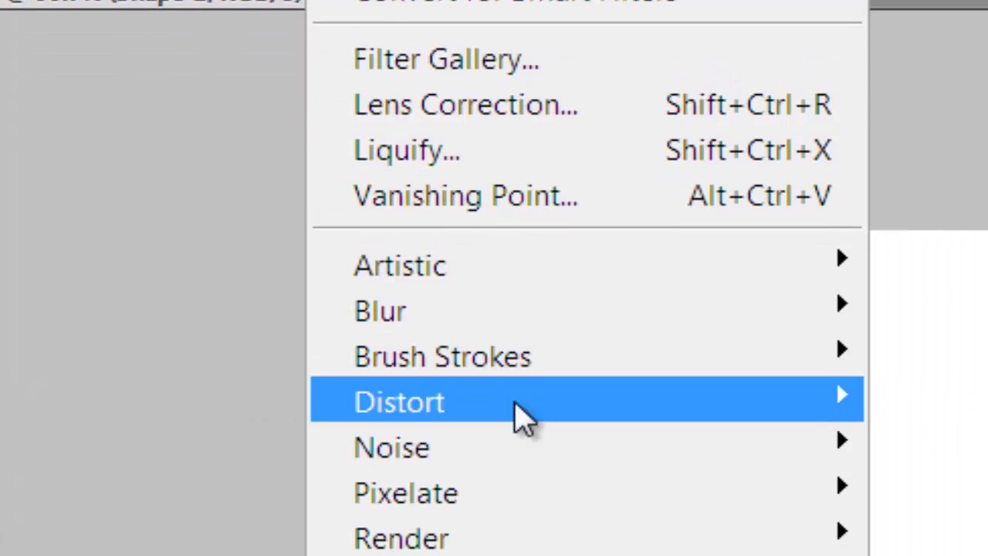
mouse_move(216, 110)
left_click(604, 273)
key("Return")
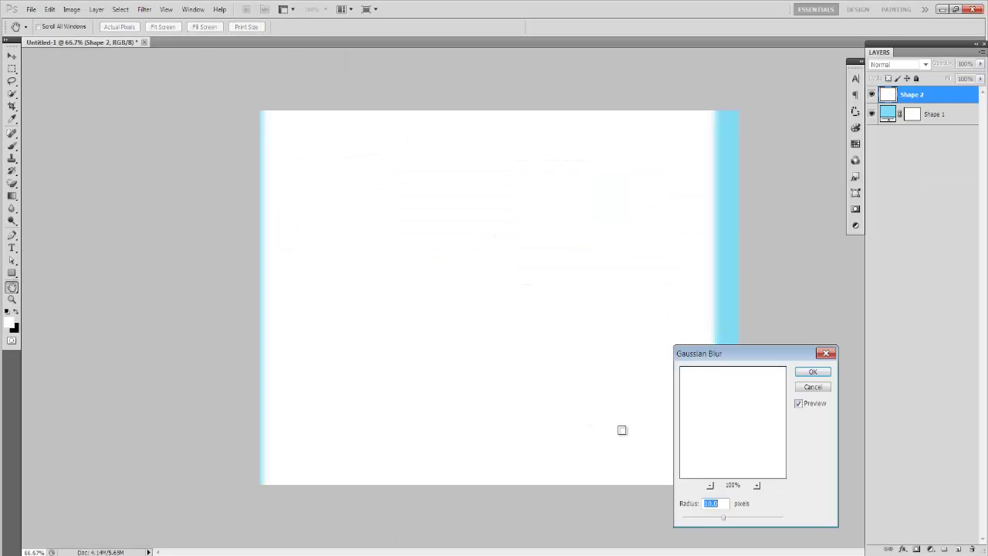
key("Return")
left_click_drag(980, 63, 950, 80)
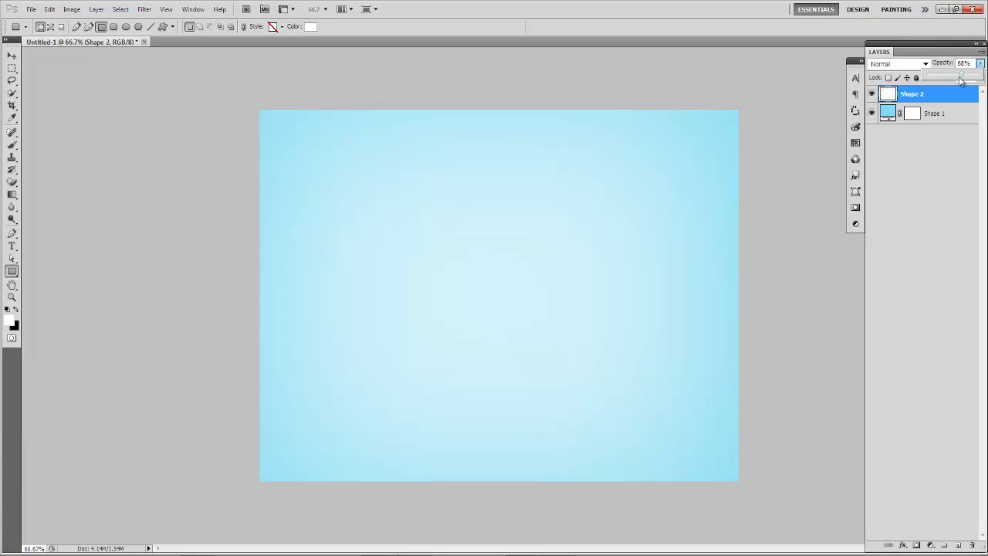
Step: Open the orange slices image 04.png from the pack4 folder
left_click(31, 10)
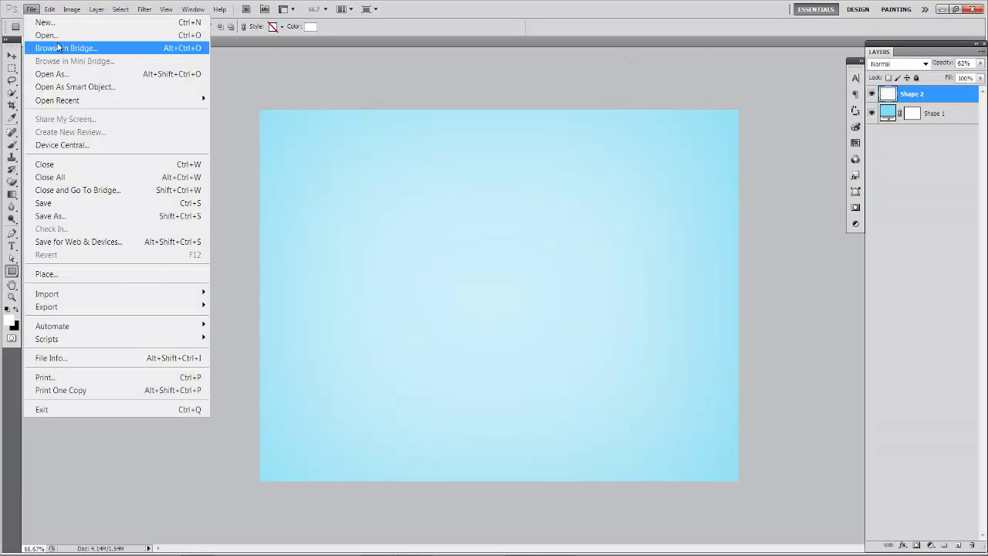
left_click(57, 36)
left_click_drag(958, 109, 938, 114)
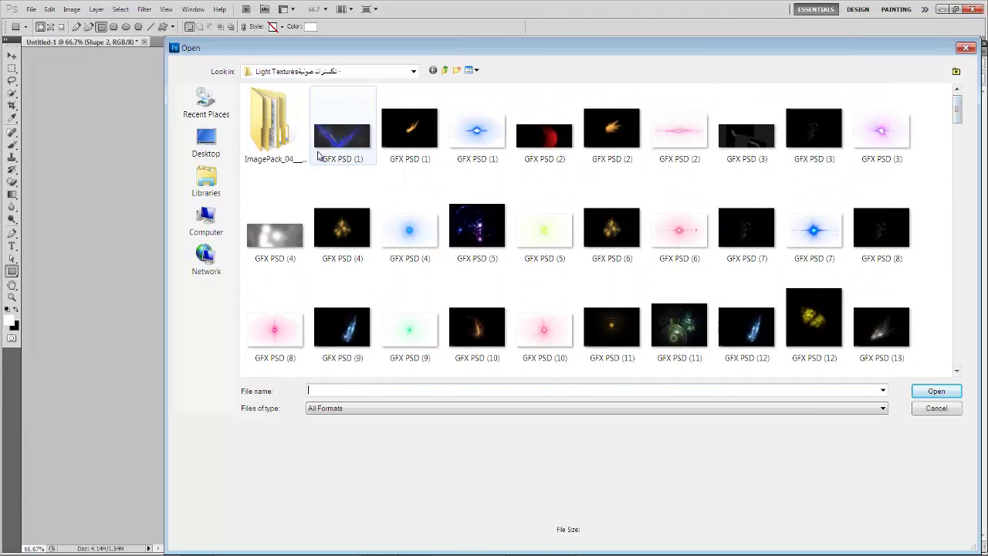
double_click(270, 124)
double_click(266, 103)
double_click(265, 103)
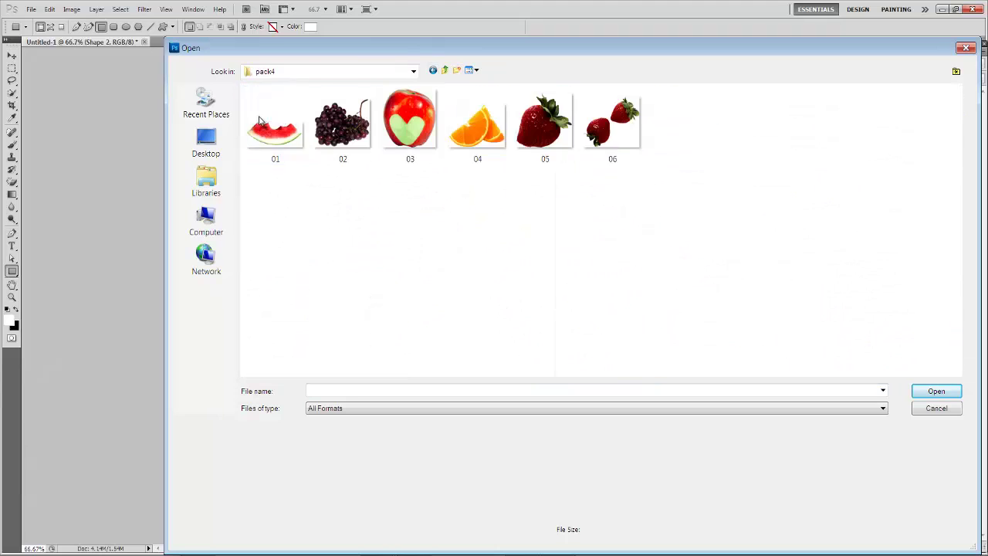
left_click(273, 124)
double_click(476, 123)
Step: Bring the orange slices into Untitled-1, scale them to about 194% wide and 185% high, and place them near the canvas center
left_click(11, 55)
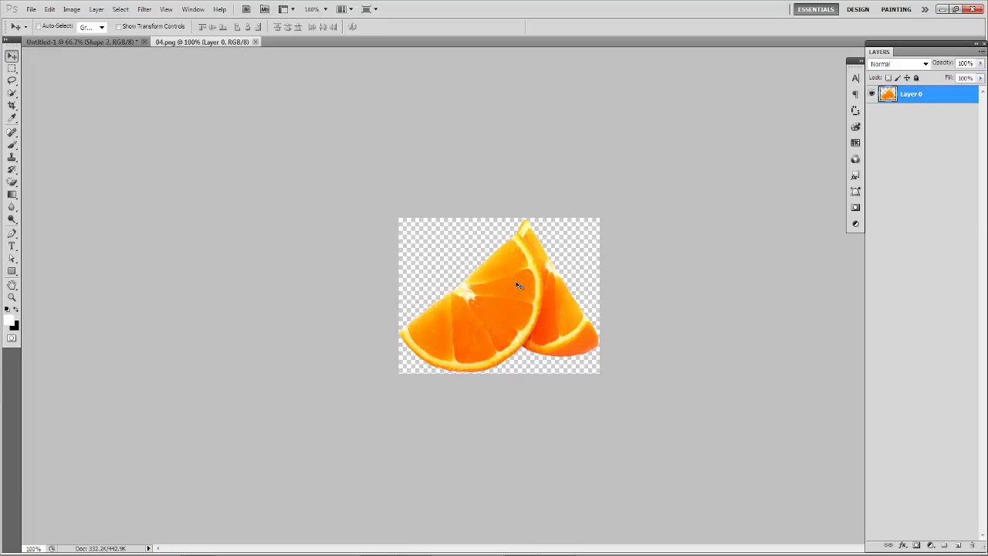
left_click_drag(520, 282, 430, 249)
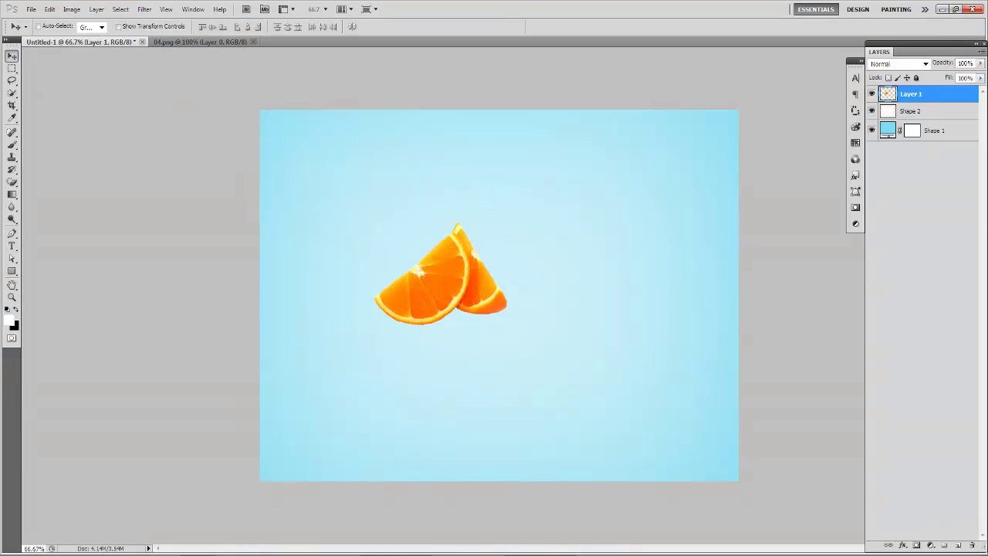
key("ctrl+t")
left_click_drag(512, 230, 664, 111)
left_click_drag(572, 289, 565, 302)
left_click_drag(653, 155, 625, 186)
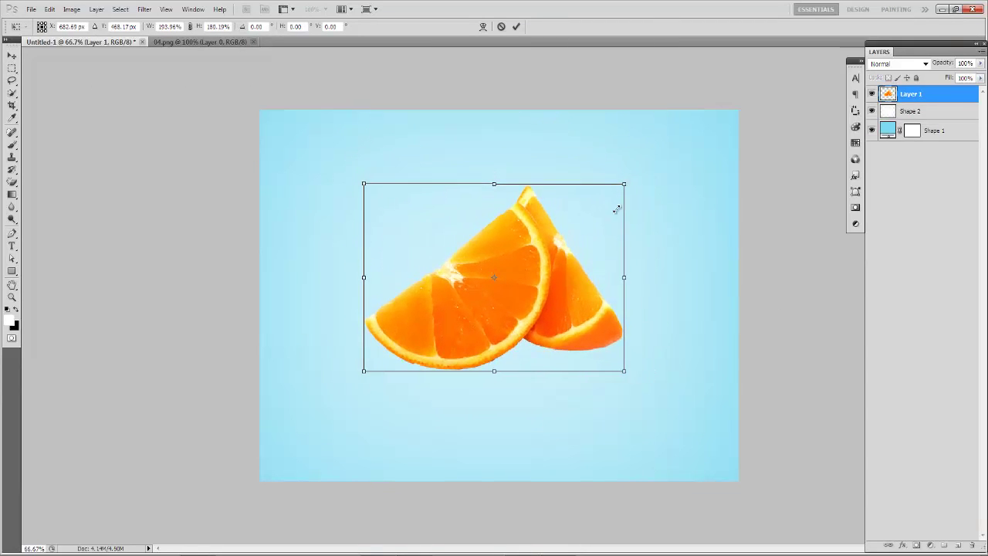
left_click_drag(561, 247, 580, 254)
left_click_drag(513, 190, 513, 186)
mouse_move(544, 280)
left_mouse_down()
mouse_move(540, 293)
mouse_move(545, 273)
left_mouse_up()
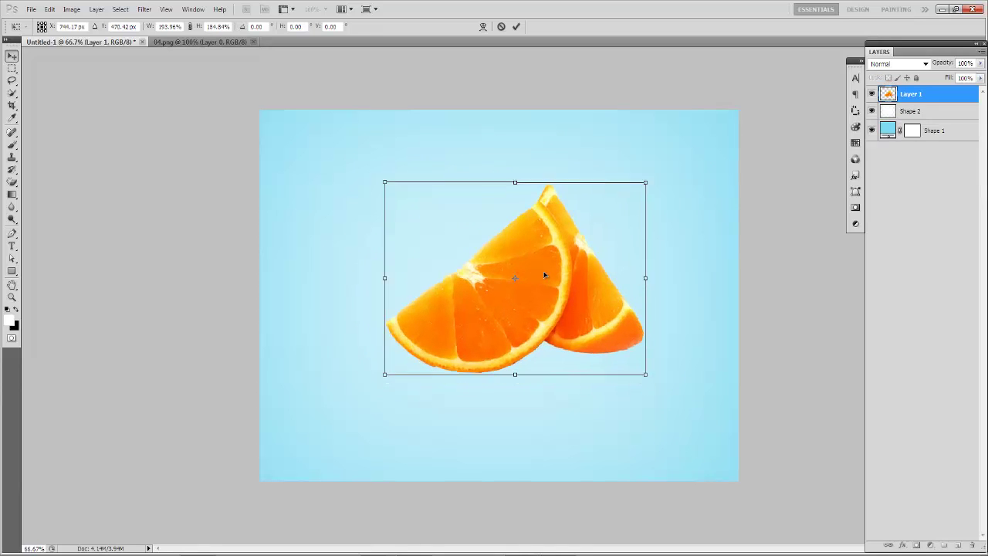
key("Return")
left_click_drag(557, 368, 561, 372)
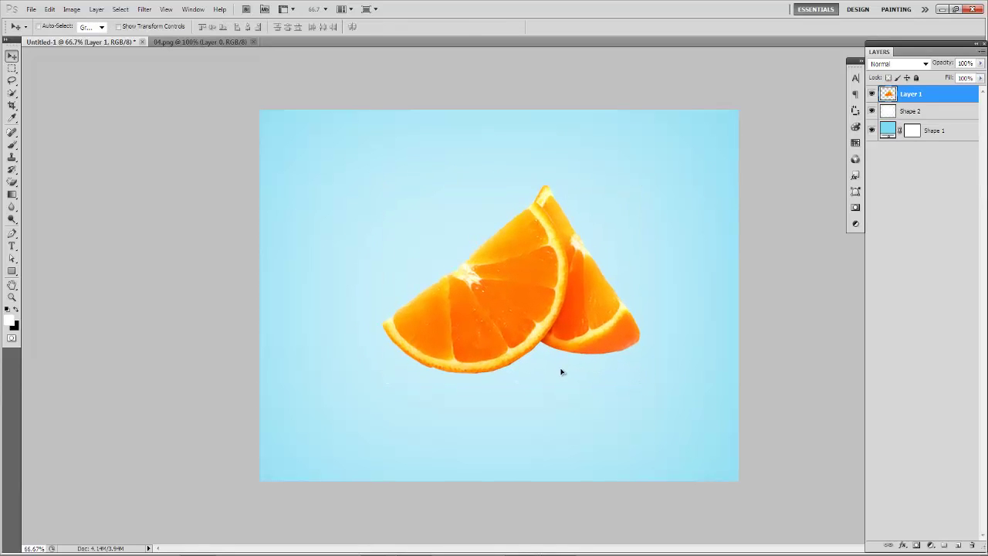
Step: Start a Pen path at the front slice's upper tip, tracing the inner rind edge past the two uppermost segments
left_click(11, 295)
left_click(551, 286)
left_click(517, 270)
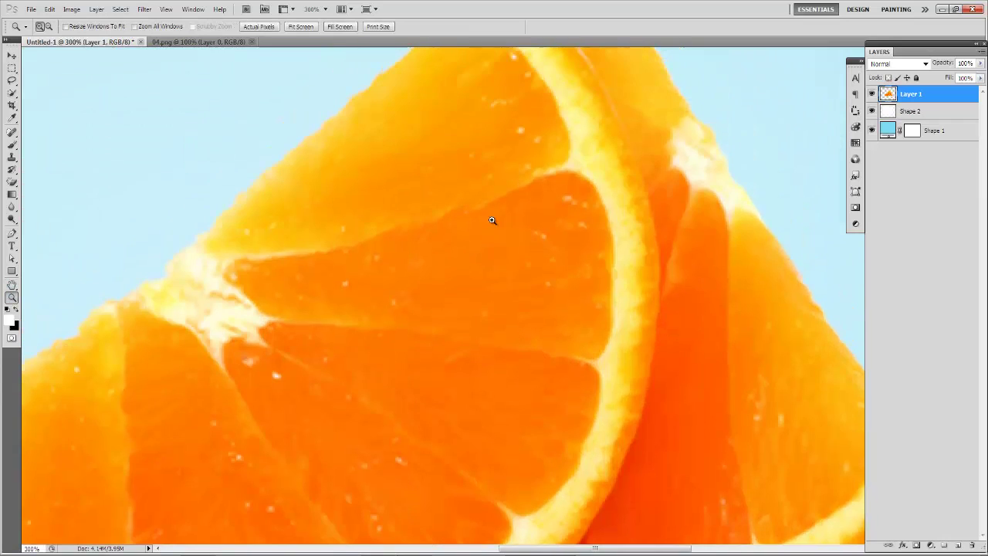
left_click(490, 212)
left_click(488, 207)
left_click(12, 233)
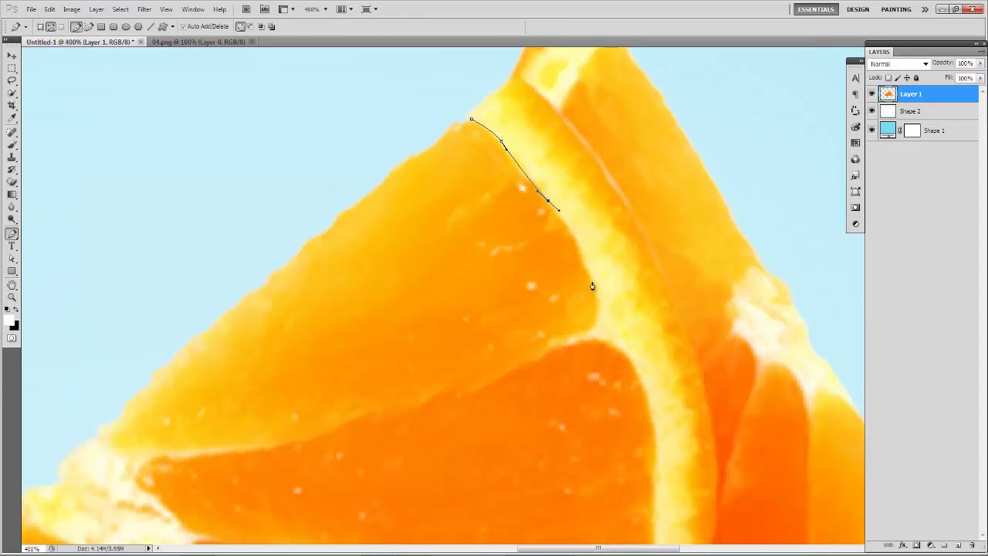
left_click_drag(595, 296, 599, 337)
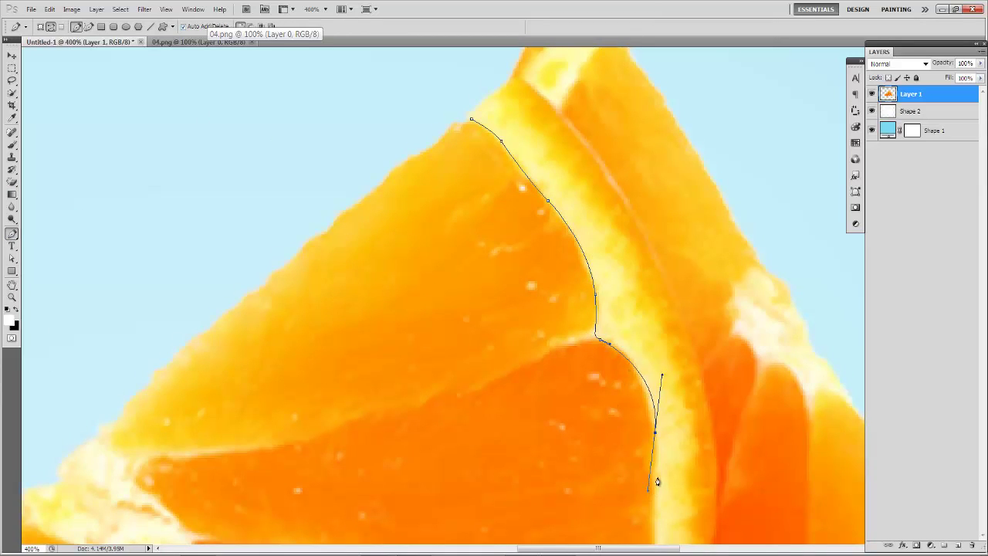
scroll(657, 481, "down", 4)
left_click_drag(651, 446, 643, 467)
scroll(643, 467, "down", 1)
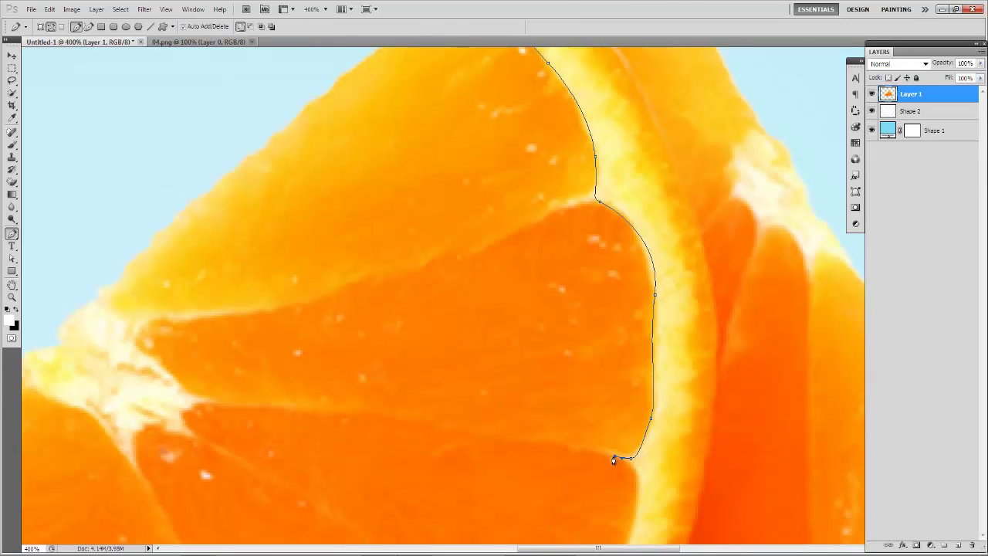
Step: Continue the path along the inner rind edge of the front slice's lower-right segments, following the notches between them
scroll(634, 500, "down", 4)
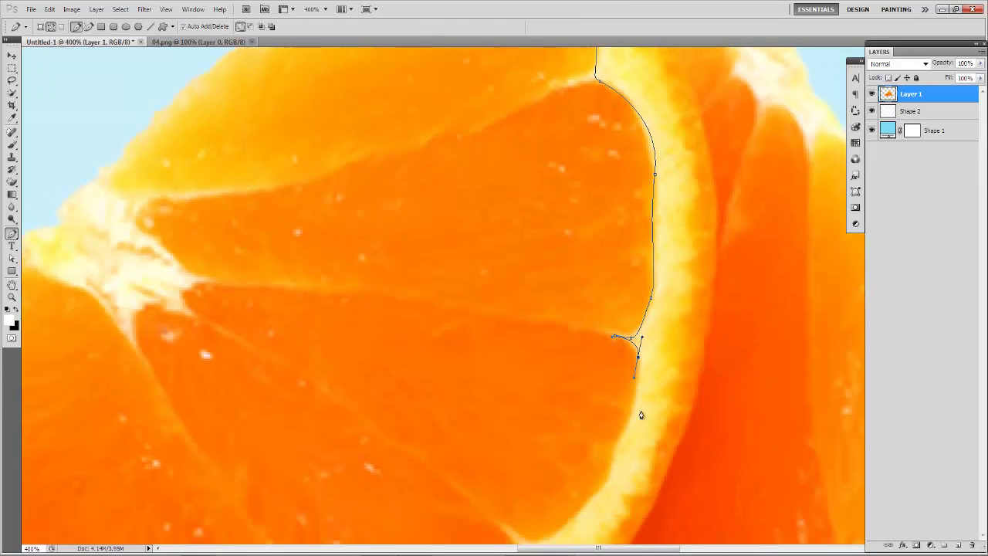
left_click_drag(616, 447, 613, 441)
scroll(612, 440, "down", 1)
left_click(604, 467)
scroll(586, 450, "down", 3)
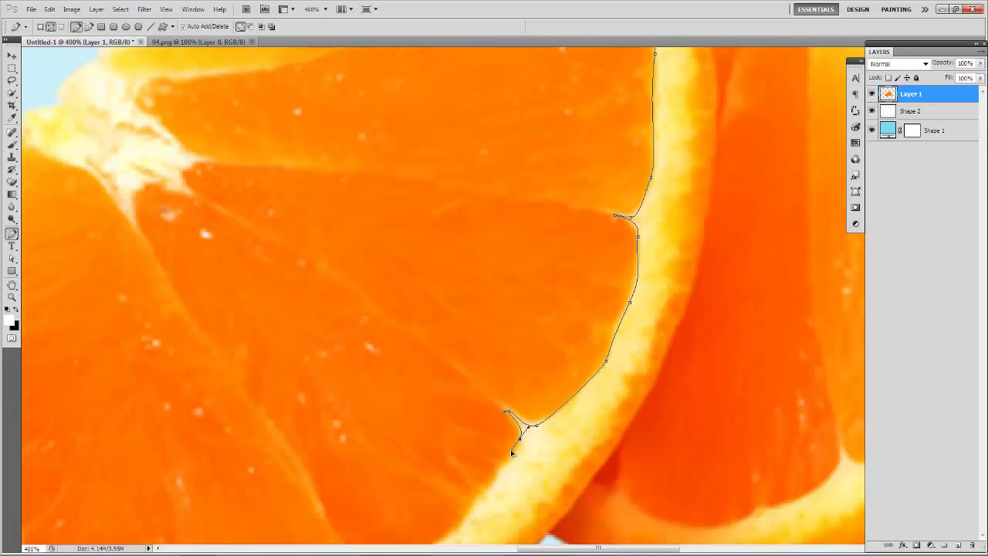
scroll(505, 440, "down", 6)
left_click_drag(403, 366, 349, 382)
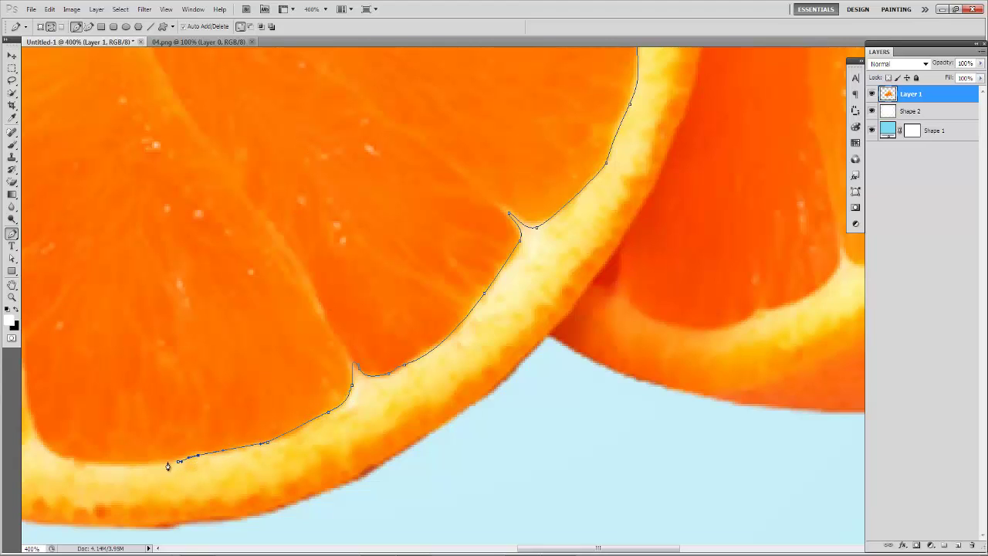
Step: Trace the remaining inner rind to the front slice's far end and close the path with a curve enclosing the pulp
scroll(535, 494, "left", 6)
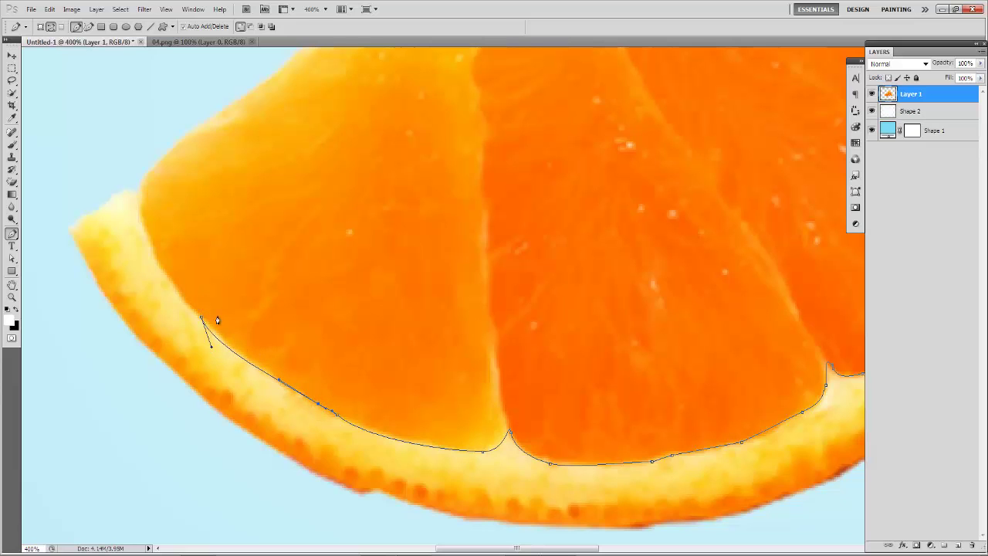
left_click_drag(141, 205, 140, 142)
scroll(160, 155, "up", 1)
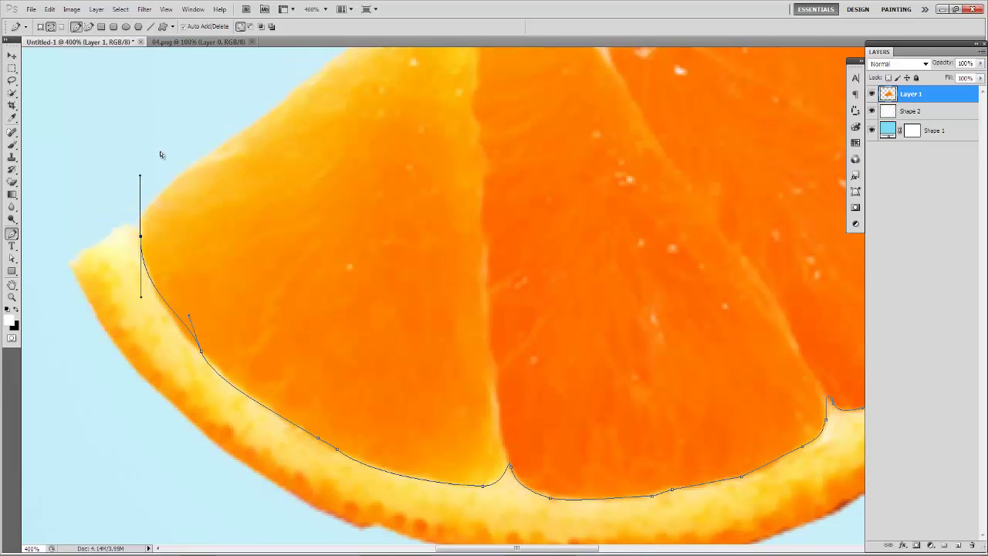
key("ctrl+minus")
key("ctrl+minus")
key("ctrl+minus")
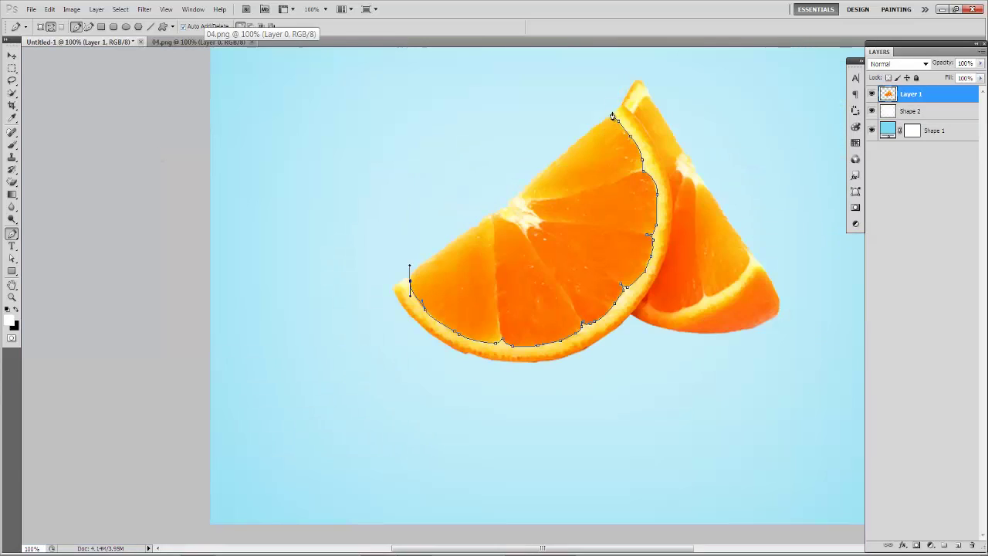
left_click_drag(614, 115, 769, 174)
Step: Convert the closed path to a selection, delete the front slice's pulp from its layer, and deselect
right_click(612, 191)
left_click(660, 246)
key("Return")
key("Delete")
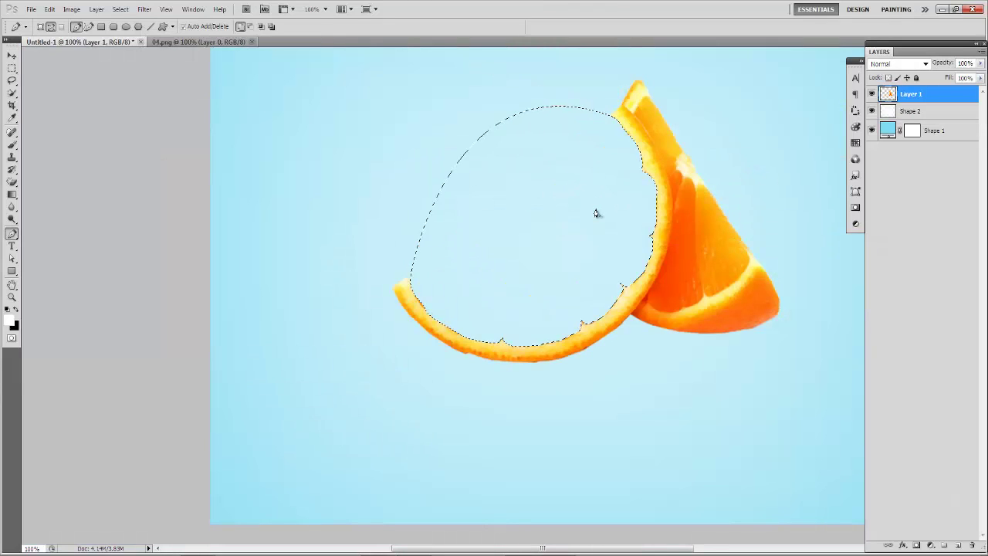
key("ctrl+d")
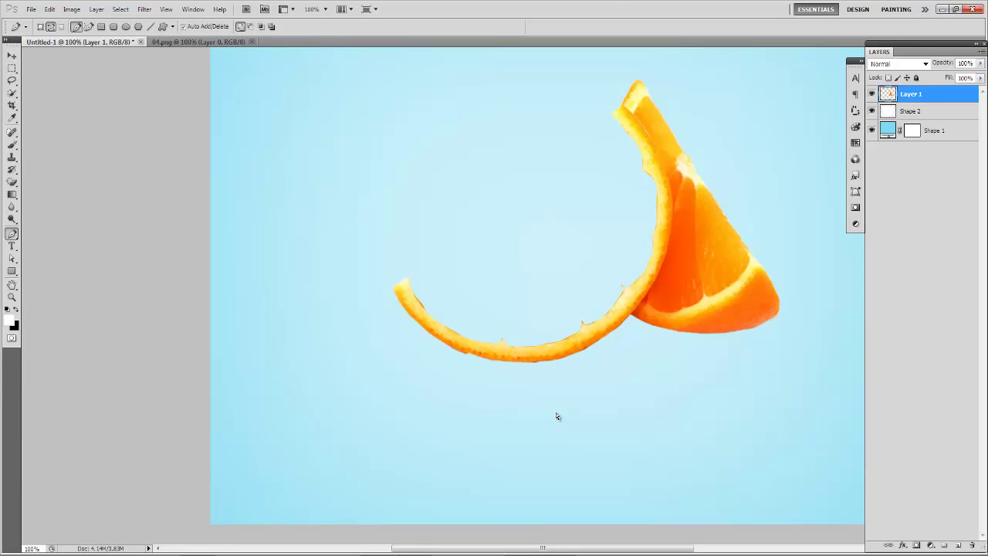
Step: Open the Water image from the Light Textures folder
key("ctrl+minus")
left_click(31, 9)
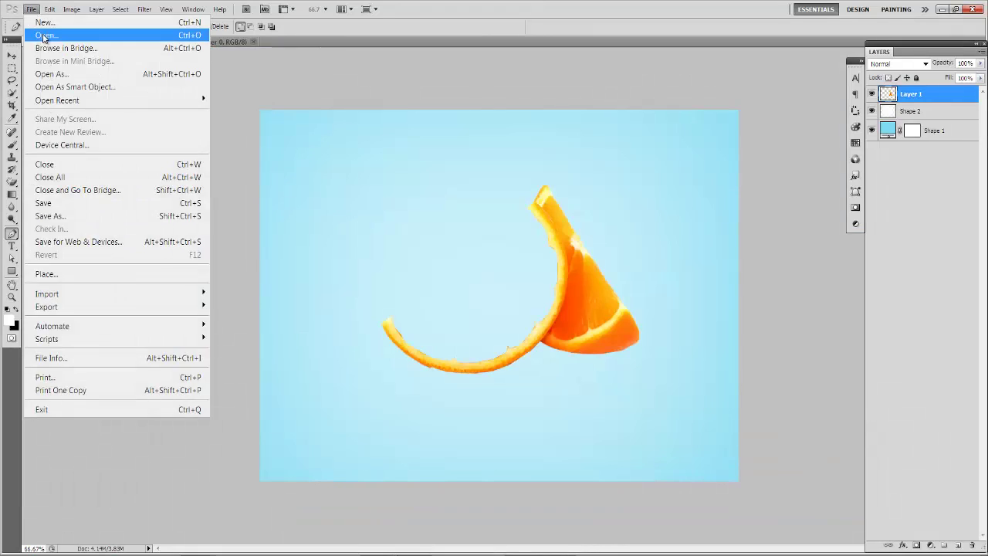
left_click(45, 32)
left_click(445, 71)
left_click(445, 72)
left_click_drag(957, 113, 960, 397)
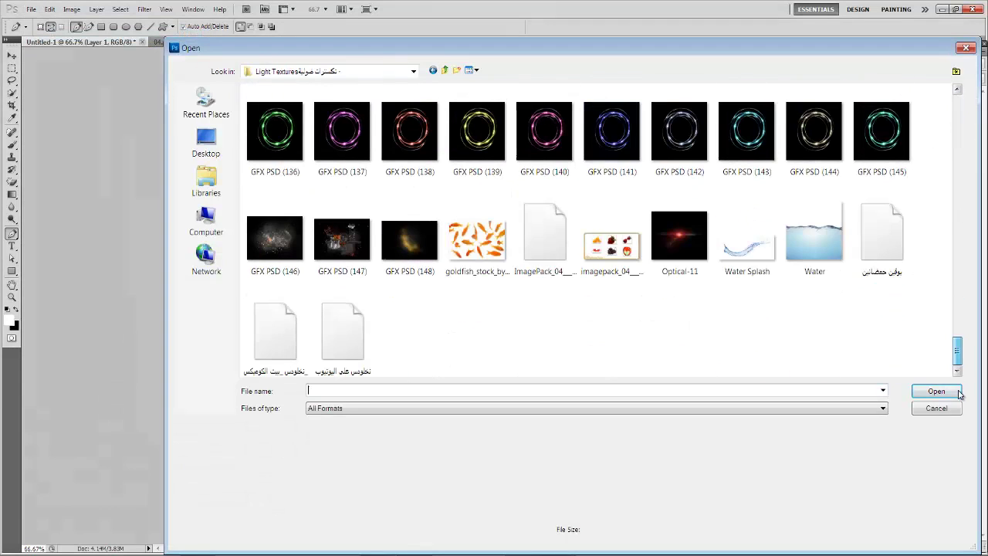
double_click(811, 233)
Step: Bring the water image into the orange composition, shrink it and tilt it to about -28° over the front slice
left_click(13, 57)
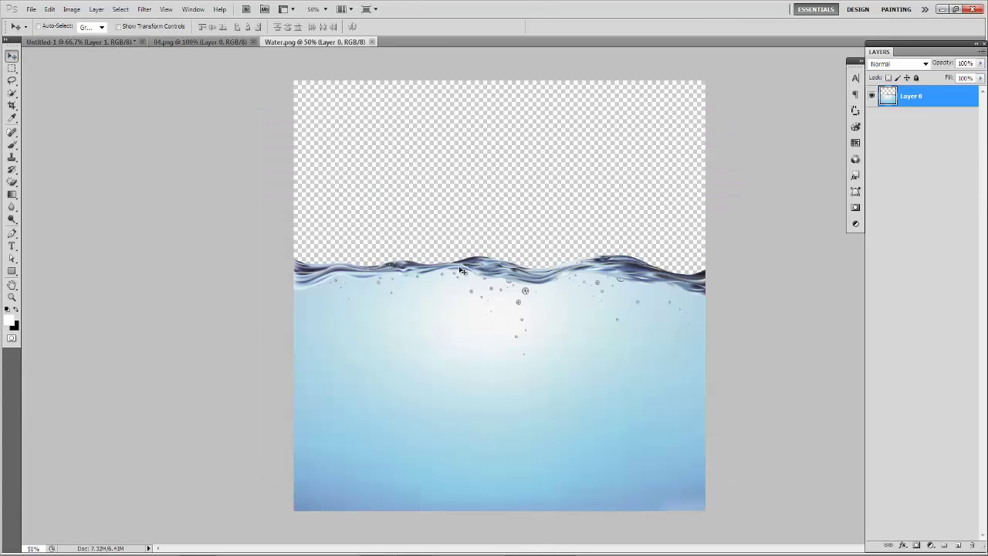
left_click_drag(463, 270, 397, 217)
key("ctrl+t")
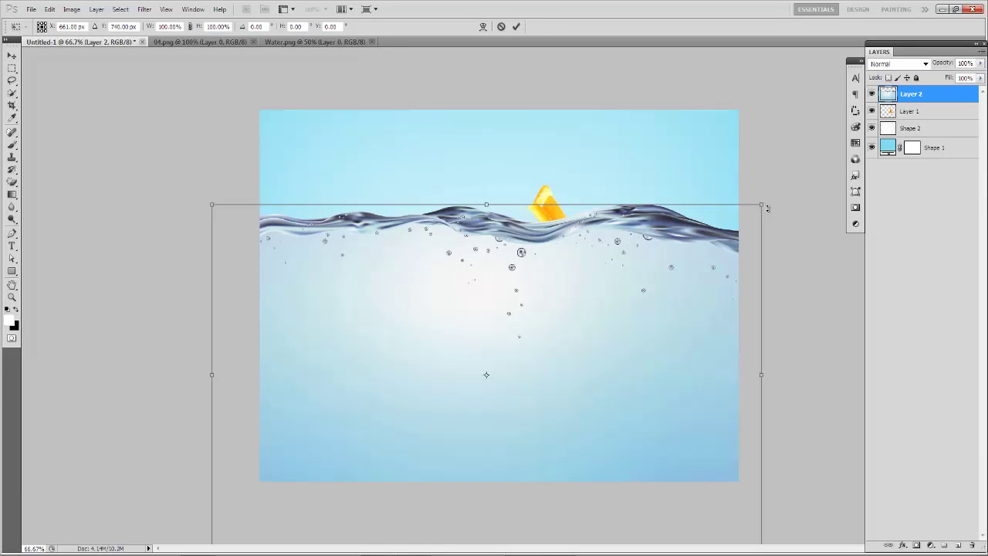
left_click_drag(763, 205, 322, 480)
left_click_drag(268, 511, 497, 309)
left_click_drag(551, 279, 680, 170)
left_click_drag(662, 221, 594, 264)
left_click_drag(632, 238, 651, 96)
left_click_drag(512, 312, 526, 371)
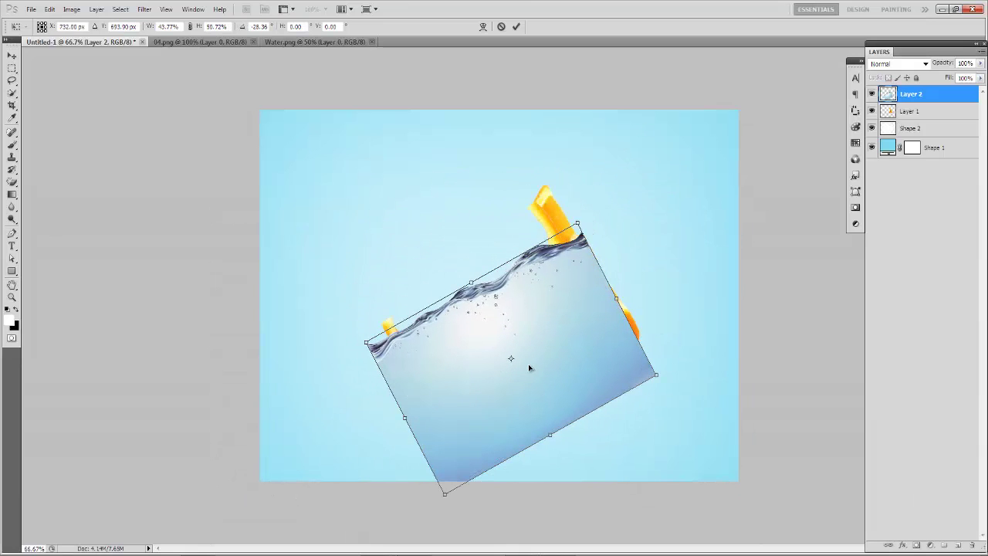
Step: Refit the water to about 42% width, 46% height and -37° rotation, lining its surface up with both rind tips, and apply
left_click_drag(437, 492, 416, 408)
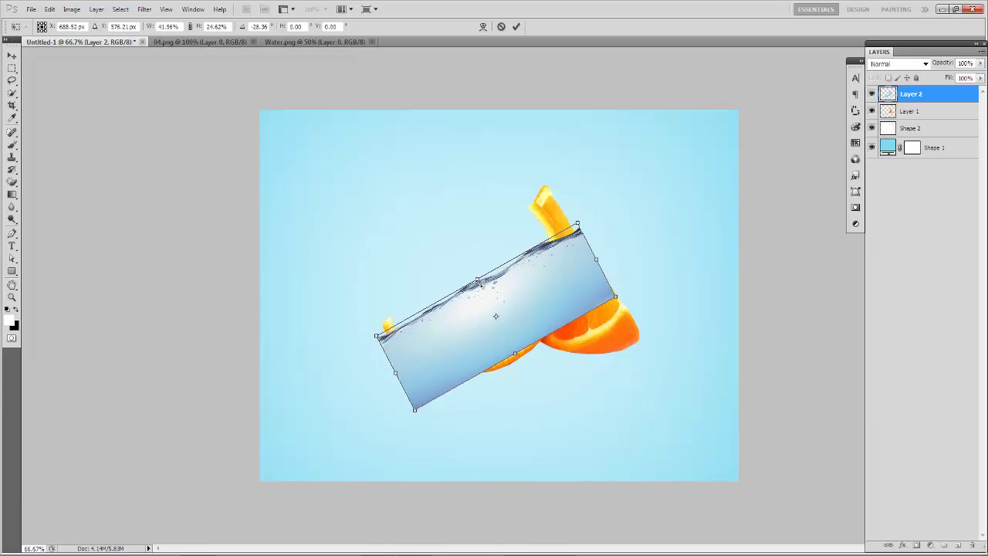
left_click_drag(478, 282, 447, 219)
left_click_drag(478, 255, 498, 283)
mouse_move(609, 215)
left_mouse_down()
mouse_move(587, 183)
mouse_move(595, 205)
left_mouse_up()
left_click_drag(553, 257, 549, 240)
left_click_drag(640, 202, 628, 182)
left_click_drag(554, 242, 559, 254)
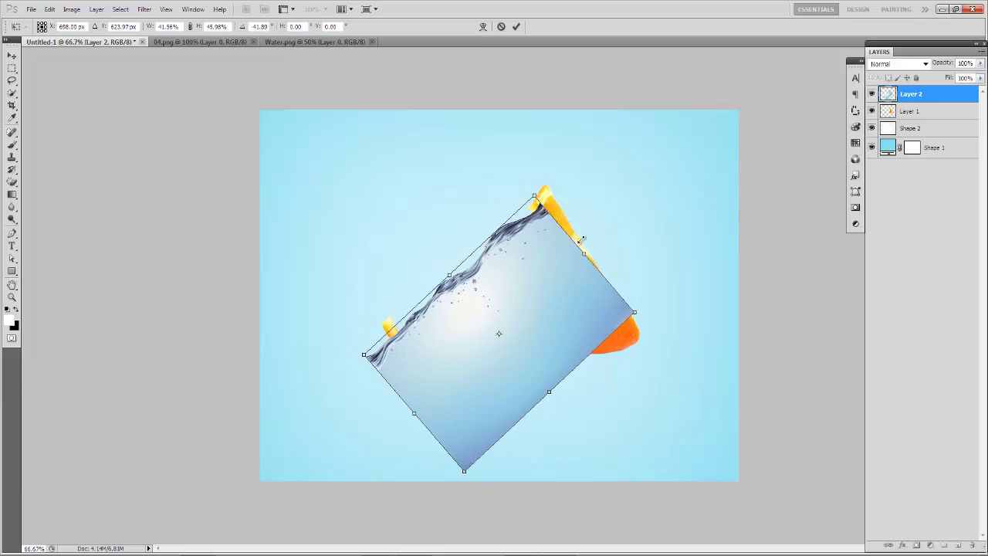
left_click_drag(605, 206, 611, 215)
left_click_drag(517, 280, 512, 275)
left_click_drag(592, 225, 595, 228)
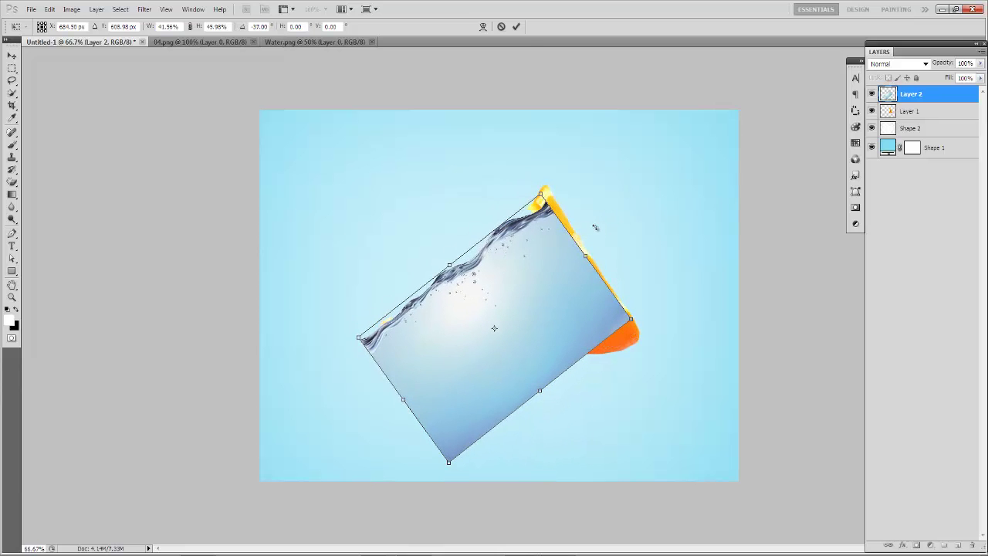
key("Return")
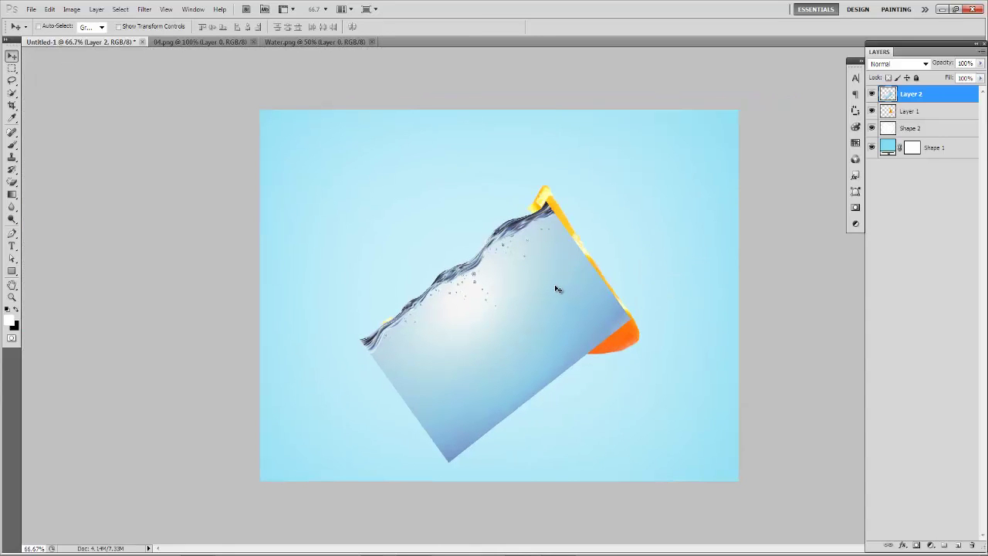
Step: Warp the water layer inward at its upper-right corner, lower edge and left edge to fit the front rind
key("ctrl+t")
right_click(556, 289)
left_click(569, 384)
left_click_drag(632, 201, 593, 221)
mouse_move(523, 209)
left_mouse_down()
mouse_move(460, 311)
mouse_move(532, 202)
mouse_move(528, 209)
left_mouse_up()
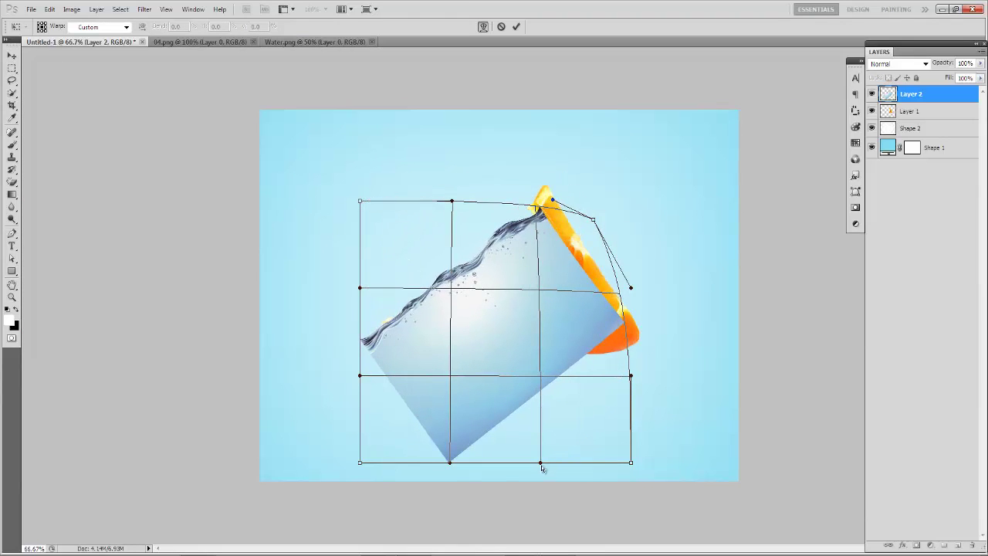
left_click_drag(540, 463, 524, 401)
left_click_drag(360, 376, 403, 361)
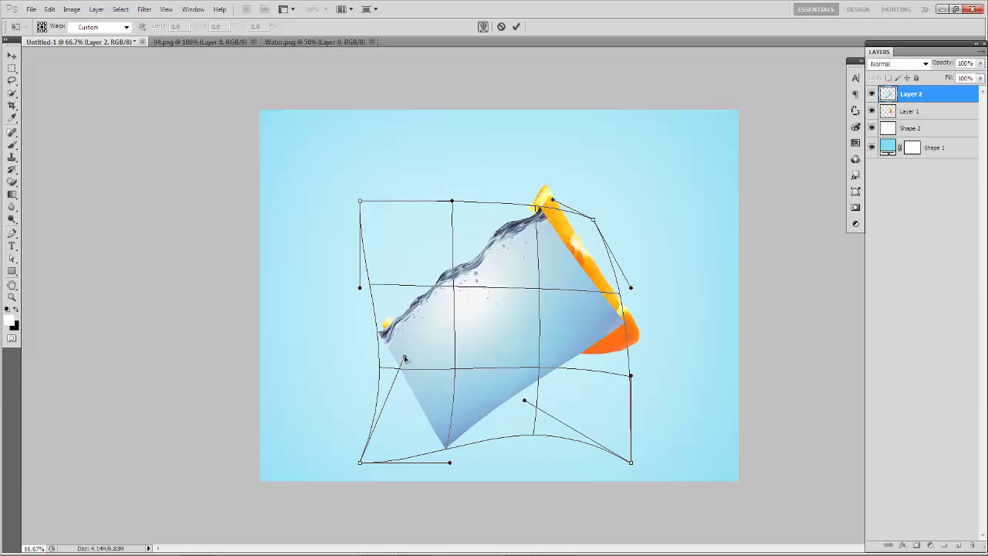
key("Return")
Step: Hide the water layer and make a freehand selection along the front rind that loops around the area outside it
left_click(870, 94)
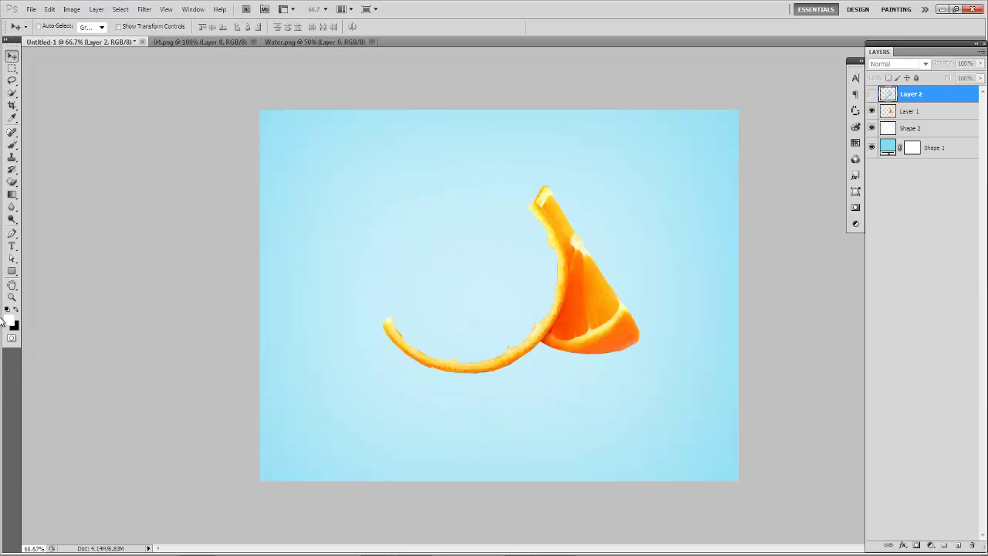
key("l")
key("ctrl+plus")
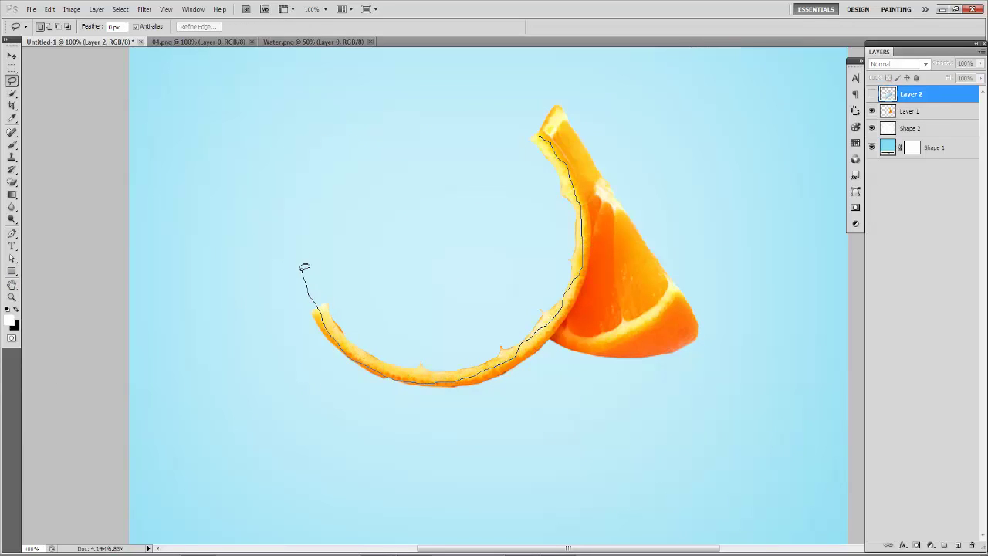
left_click_drag(675, 550, 740, 191)
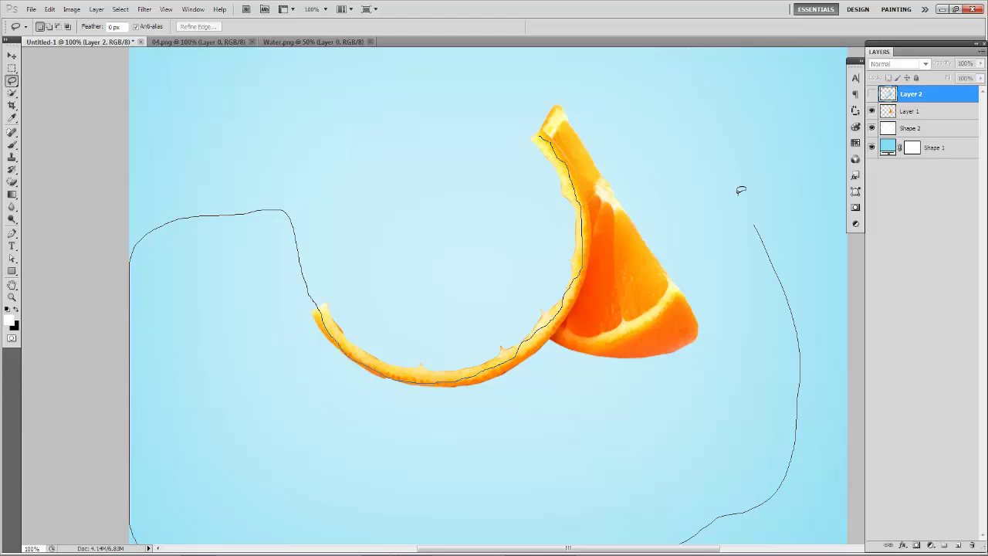
left_click_drag(543, 134, 540, 136)
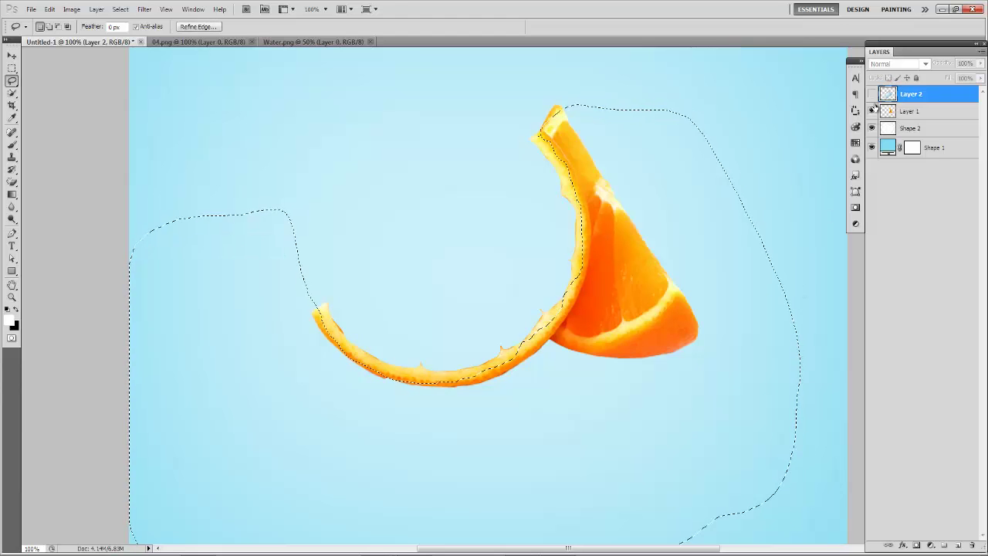
Step: Show the water layer, delete the water outside the rind, deselect, and place the layer beneath the orange layer
left_click(872, 94)
right_click(597, 193)
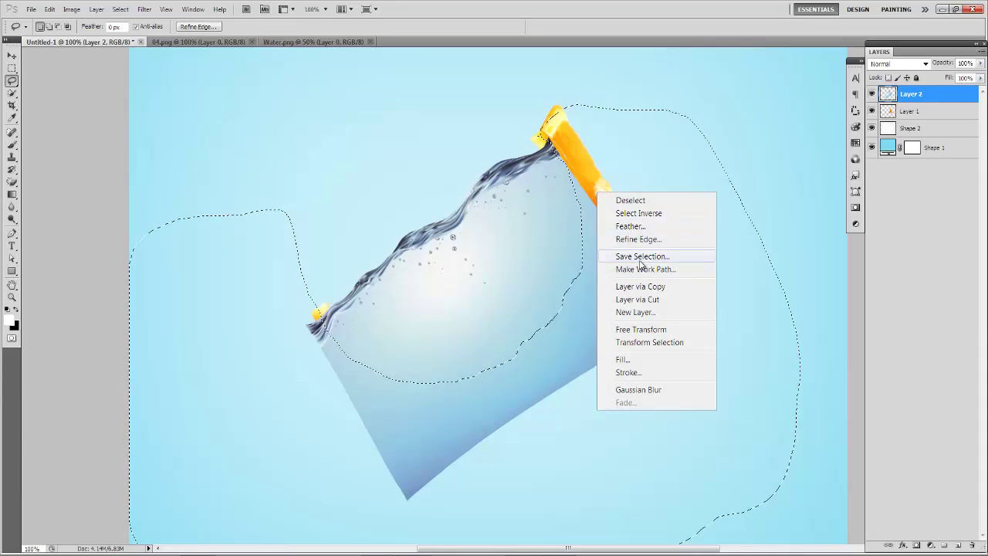
left_click(575, 291)
key("Delete")
key("ctrl+d")
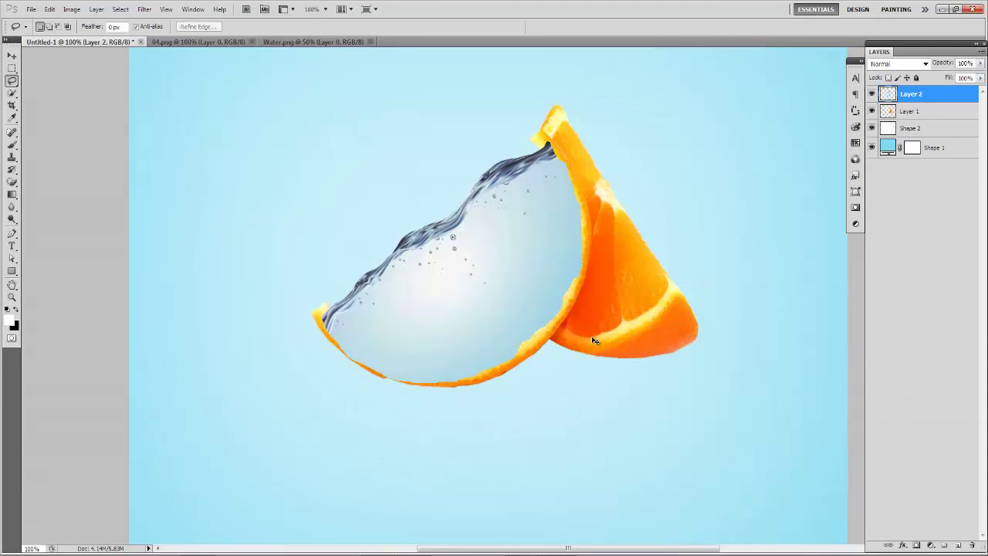
left_click_drag(918, 93, 926, 115)
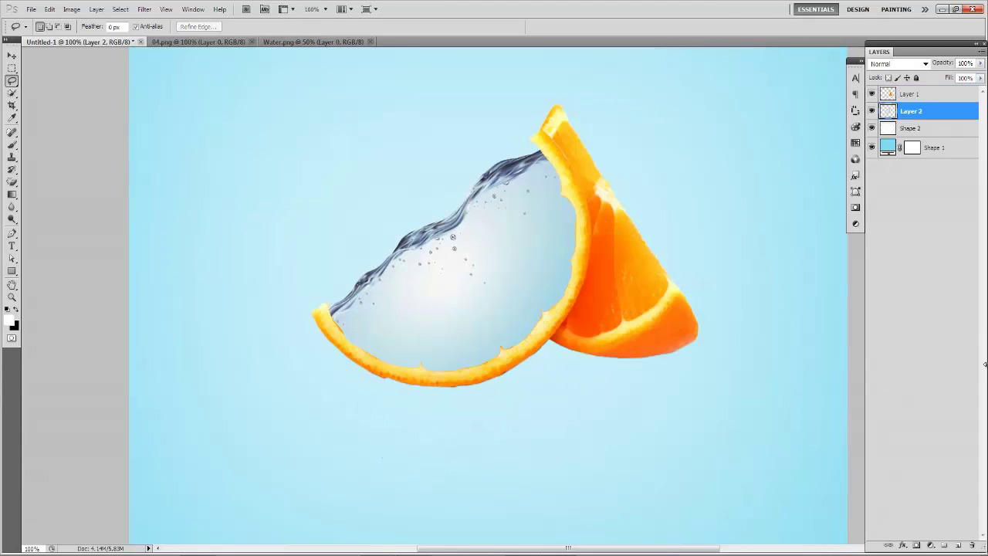
key("ctrl+minus")
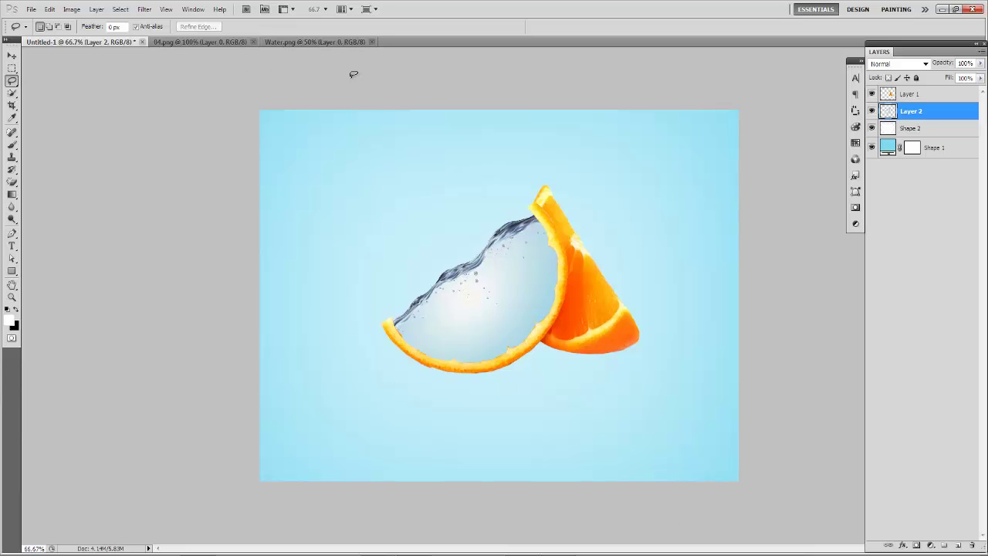
Step: Open the Water Splash image from the Light Textures folder
left_click(313, 43)
left_click(31, 9)
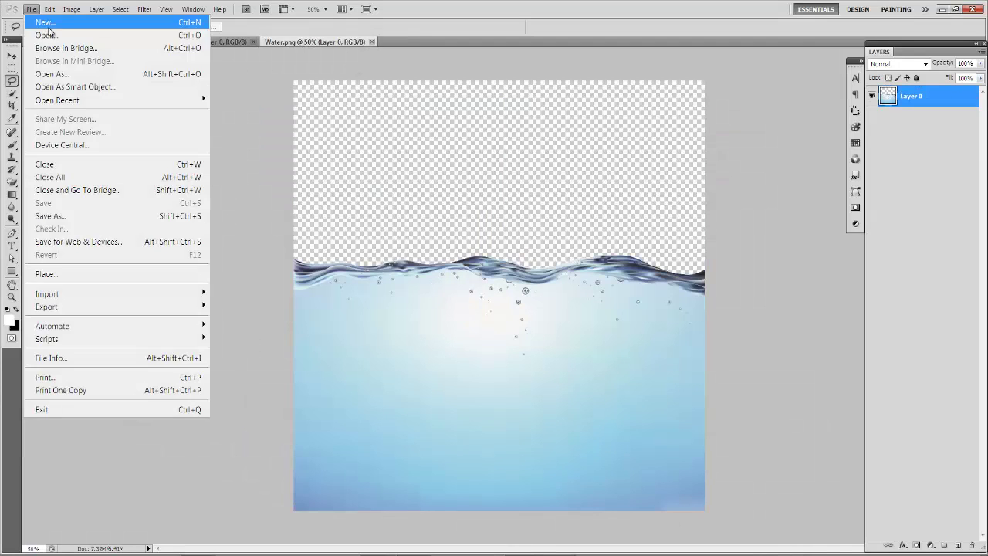
left_click(50, 34)
scroll(677, 362, "down", 15)
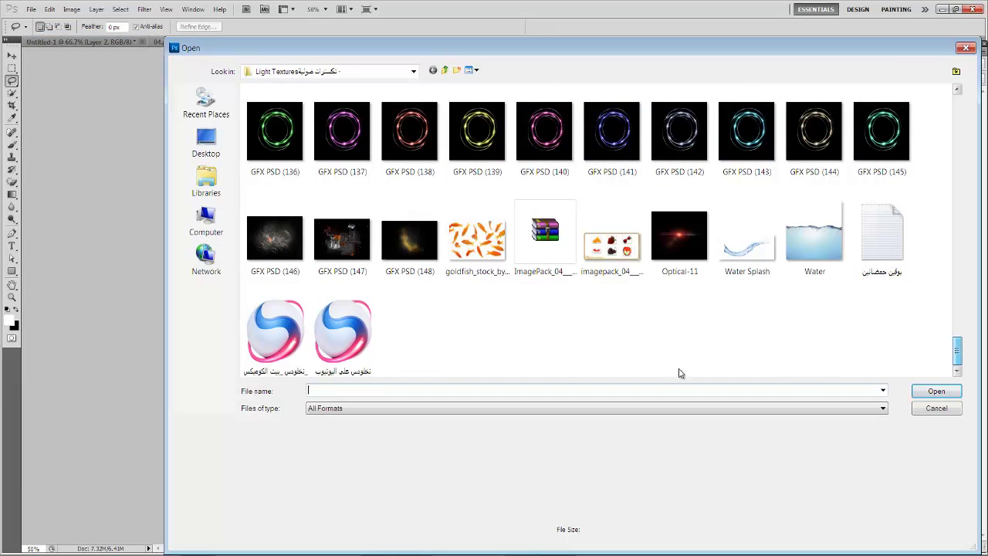
double_click(747, 247)
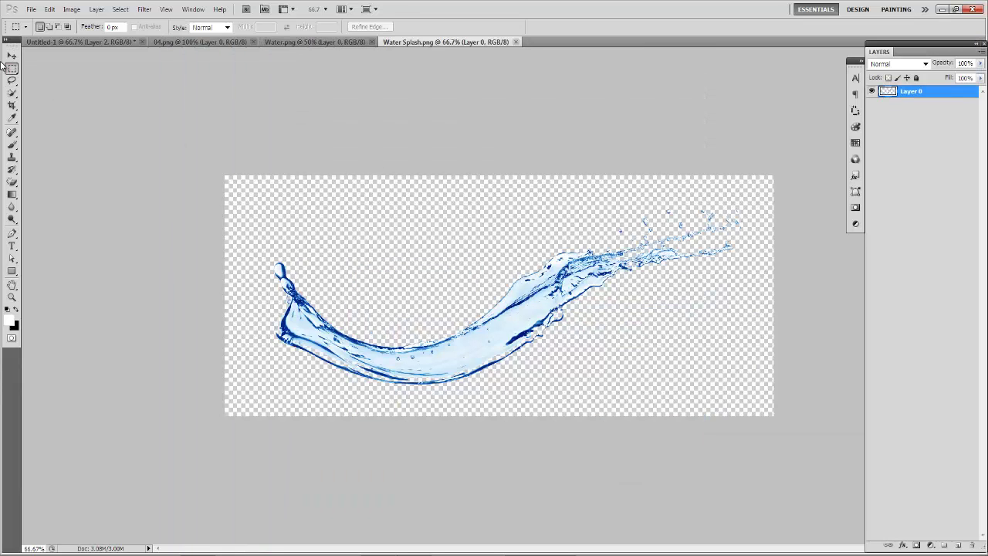
Step: Bring the water splash into the orange composition, scale it down and flip it
left_click(11, 55)
left_click_drag(263, 218, 219, 306)
key("ctrl+t")
left_click_drag(600, 220, 330, 379)
left_click_drag(233, 394, 399, 247)
right_click(435, 294)
left_click(470, 456)
Step: Rotate the splash to about -23°, shrink it to about 30% width, and fit it along the water surface's lower-left end
left_click_drag(539, 234, 542, 180)
left_click_drag(478, 254, 445, 277)
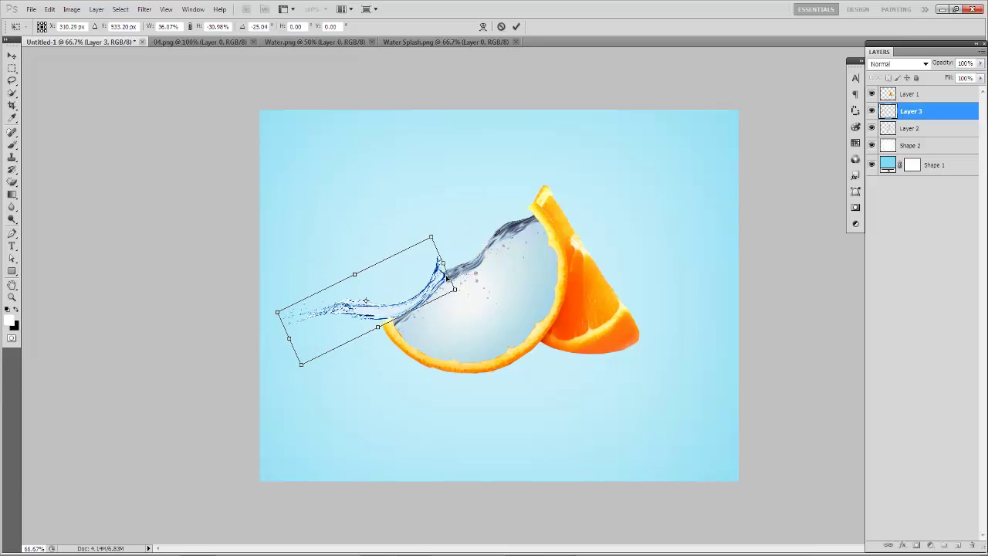
left_click_drag(279, 311, 308, 304)
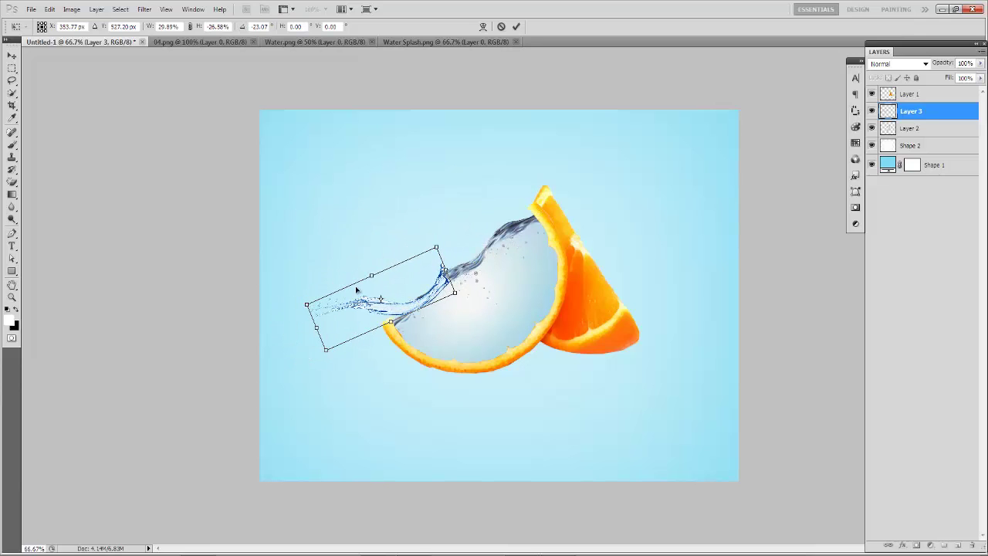
left_click_drag(417, 290, 433, 305)
key("Return")
Step: Erase the splash's droplet and overlapping upper end with a soft 29 px eraser to blend it into the water surface
left_click(12, 296)
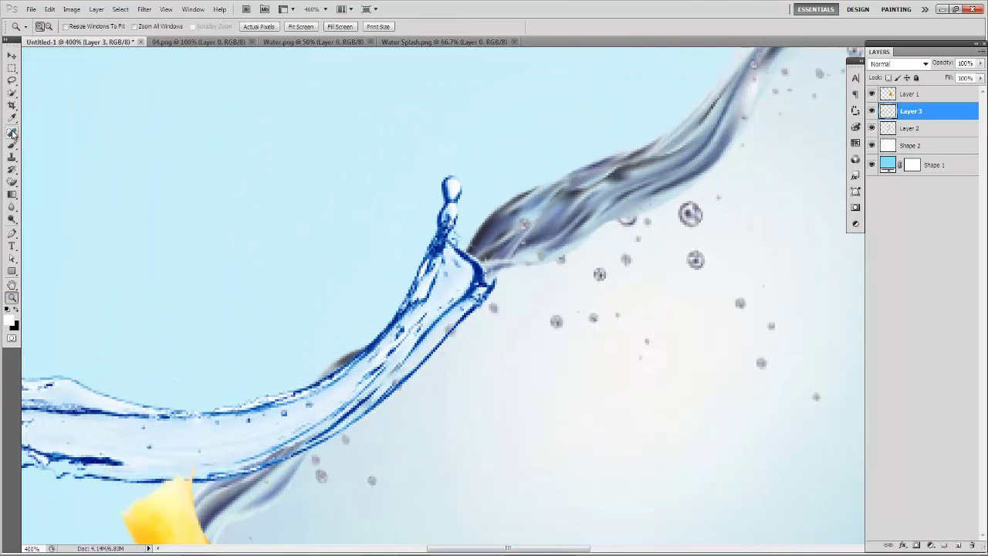
left_click(12, 182)
right_click(116, 185)
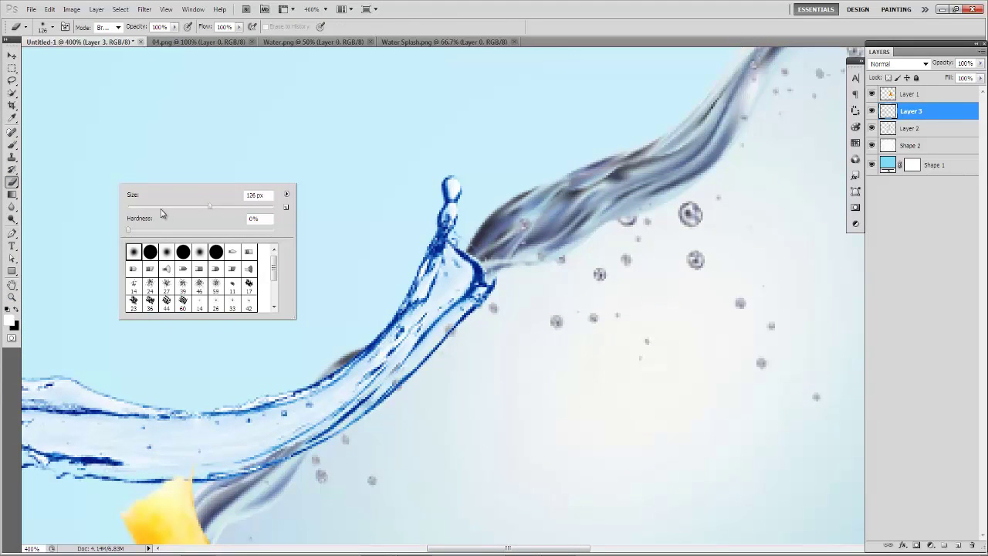
left_click(150, 207)
mouse_move(457, 191)
left_mouse_down()
mouse_move(453, 251)
mouse_move(462, 274)
mouse_move(417, 251)
mouse_move(399, 282)
mouse_move(425, 270)
mouse_move(450, 348)
mouse_move(408, 390)
mouse_move(353, 419)
mouse_move(394, 401)
mouse_move(456, 328)
mouse_move(406, 291)
mouse_move(314, 349)
left_mouse_up()
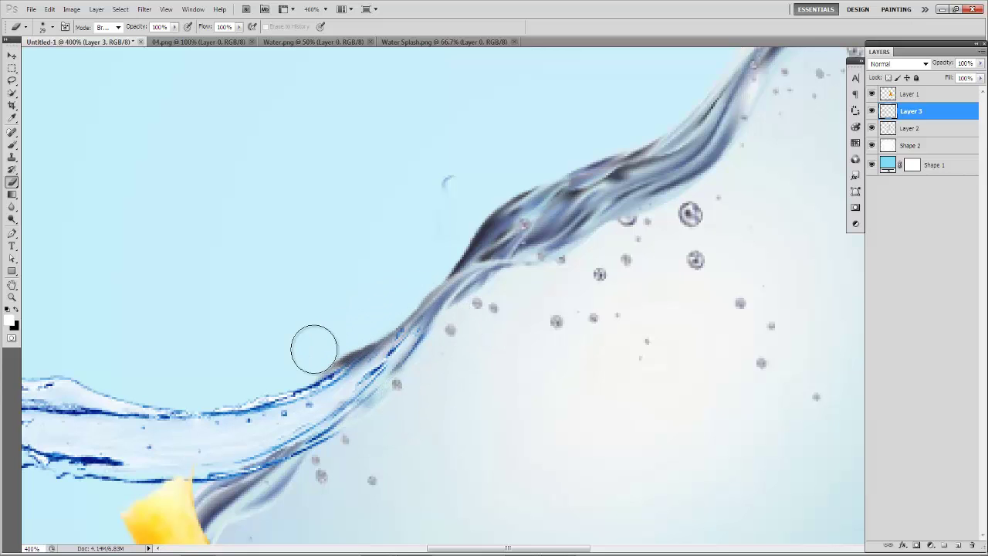
scroll(324, 314, "down", 4)
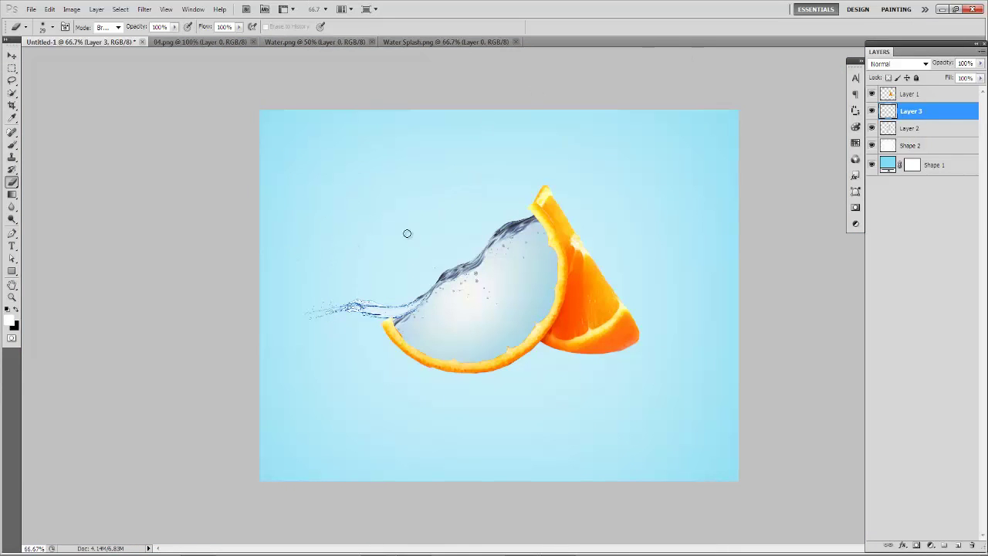
Step: Open the goldfish stock image from the Light Textures folder
left_click(31, 10)
left_click(38, 35)
left_click_drag(961, 118, 958, 347)
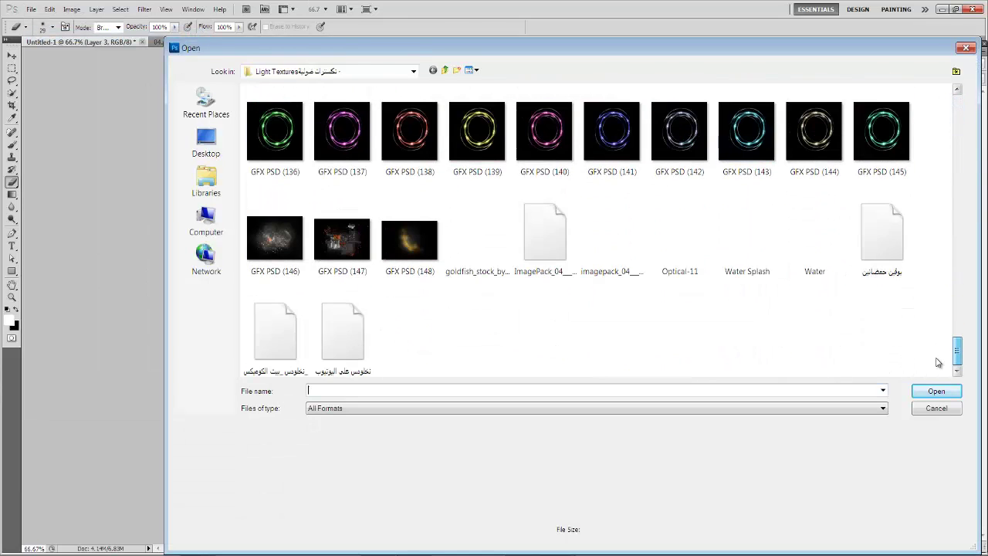
double_click(487, 239)
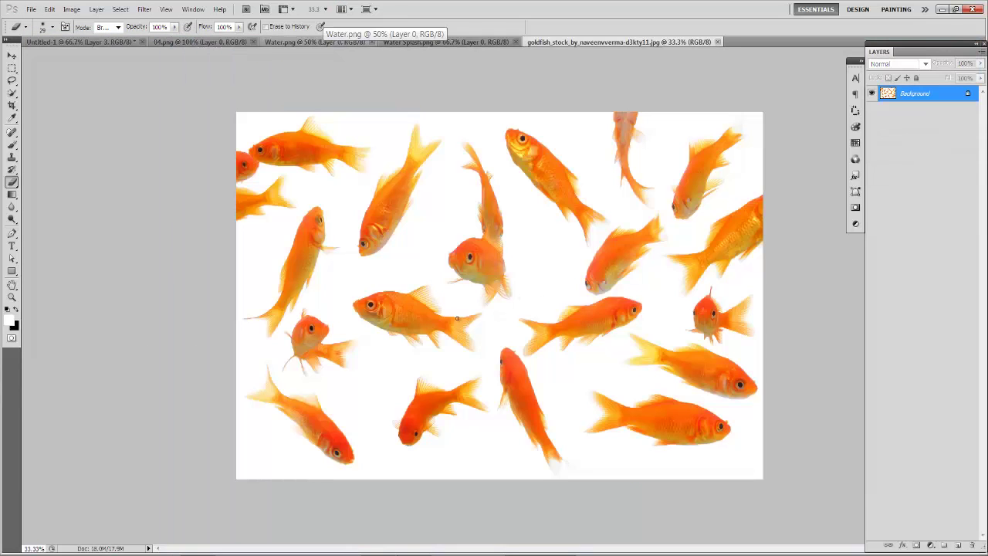
Step: Remove the white background around the goldfish with the Magic Eraser at tolerance 32
right_click(11, 182)
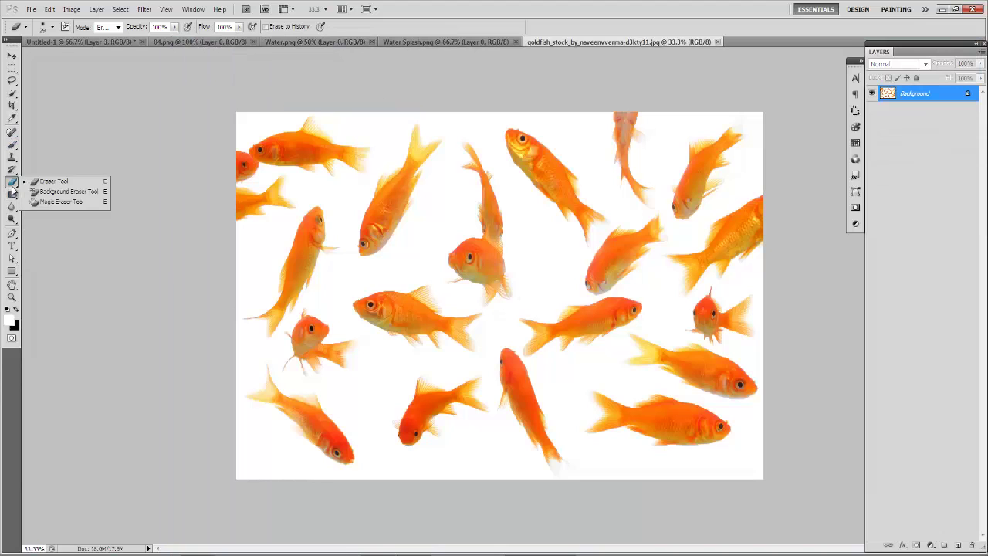
left_click(46, 204)
left_click(258, 246)
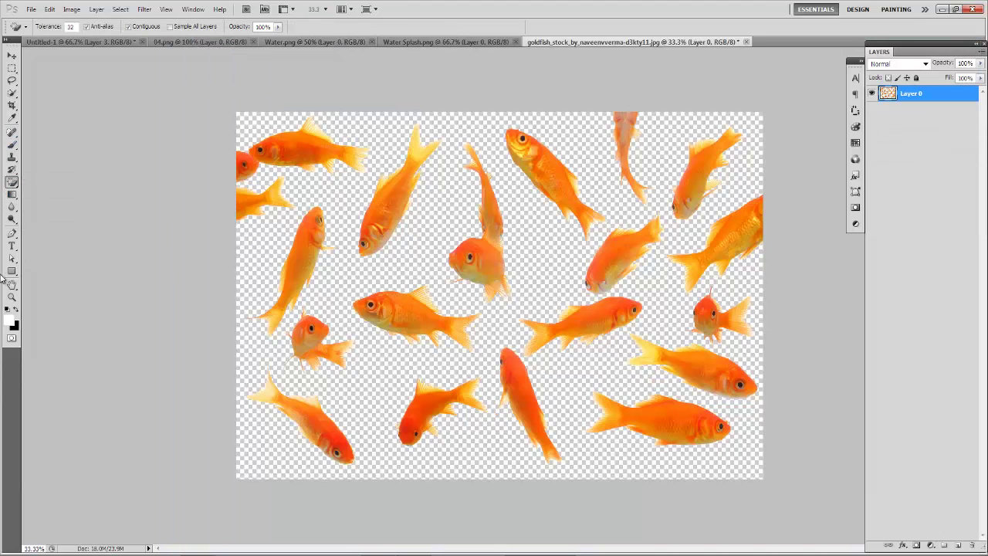
Step: Lasso the small goldfish in the lower-left part of the stock image and move it into the orange composition
left_click(11, 82)
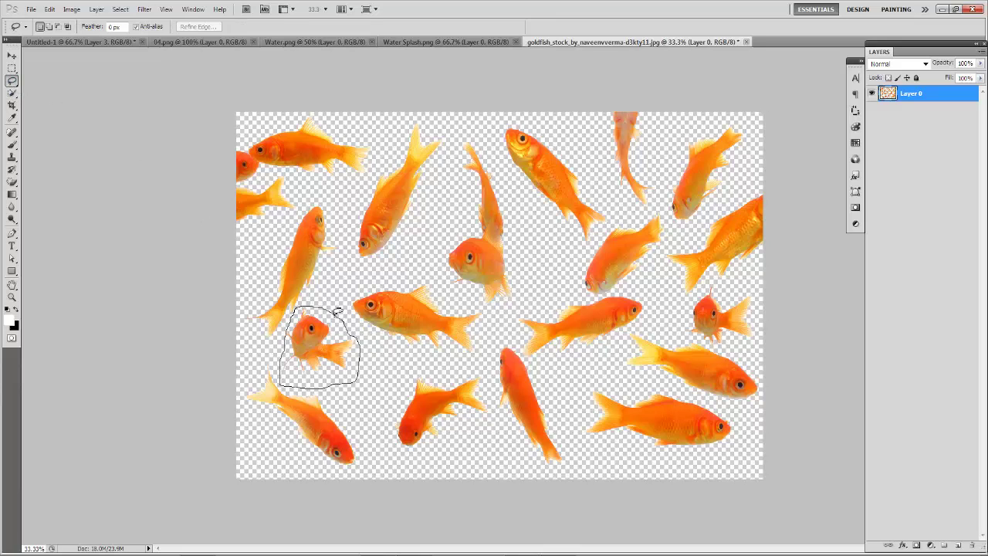
left_click_drag(337, 311, 336, 310)
key("v")
mouse_move(254, 145)
left_mouse_down()
mouse_move(205, 44)
mouse_move(77, 41)
mouse_move(460, 284)
left_mouse_up()
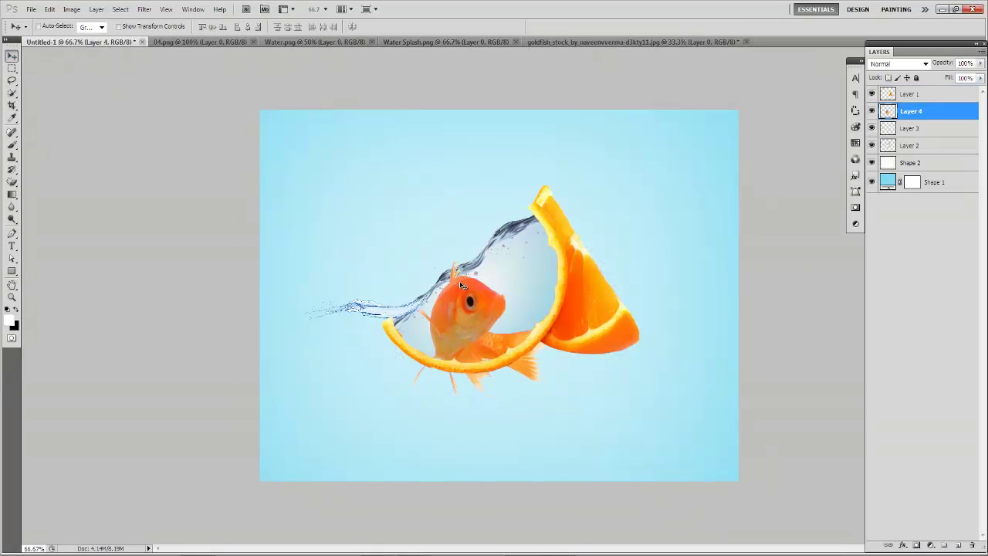
Step: Scale the goldfish to about 33% width and 35% height inside the water-filled slice and apply the transform
key("ctrl+r")
key("ctrl+r")
key("ctrl+t")
left_click_drag(558, 261, 514, 286)
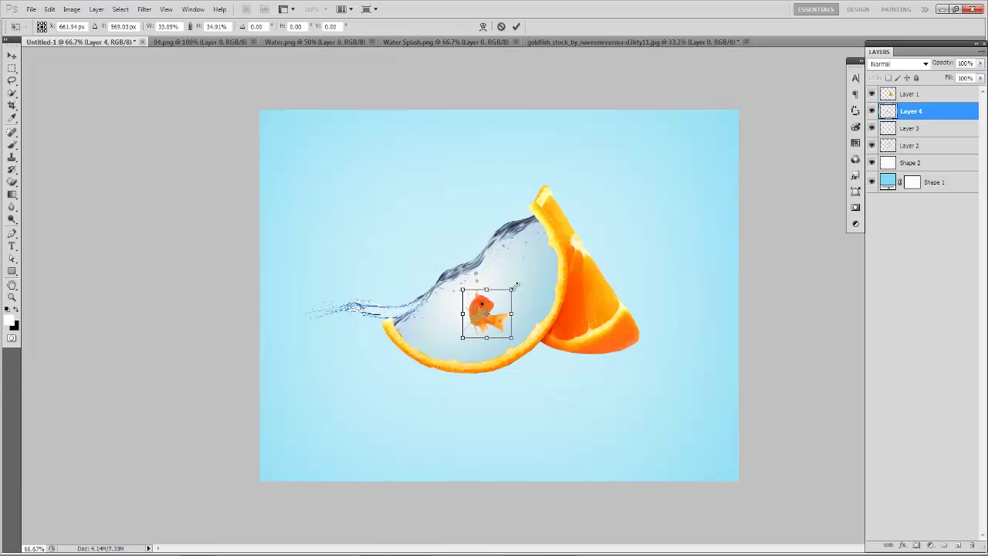
key("Return")
Step: Set the goldfish layer's blend mode to Dissolve and nudge the fish slightly within the water
left_click(897, 64)
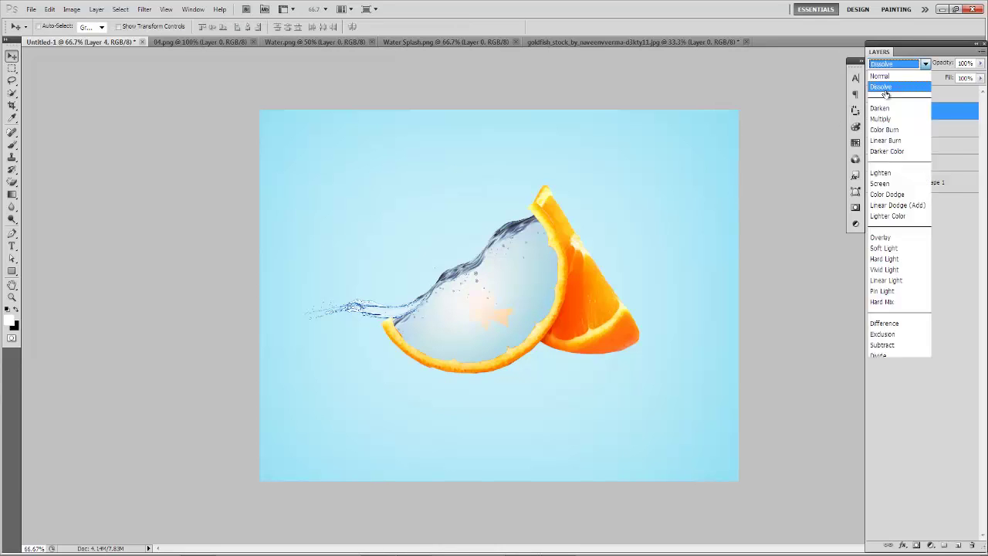
left_click(887, 71)
left_click_drag(499, 315, 501, 319)
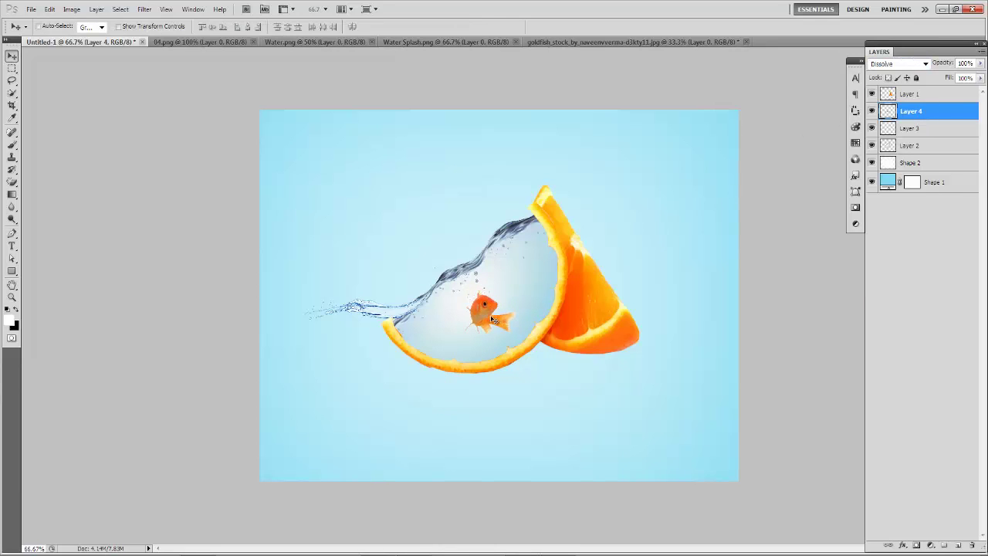
Step: Slightly adjust the goldfish with Free Transform inside the water-filled slice and apply the transform
key("ctrl+t")
left_click_drag(463, 286, 470, 302)
key("Return")
Step: Add the text "DESIGMER" below the orange, enlarge it to about 138 pt and place it near the canvas's lower-right corner
left_click(13, 246)
left_click(474, 415)
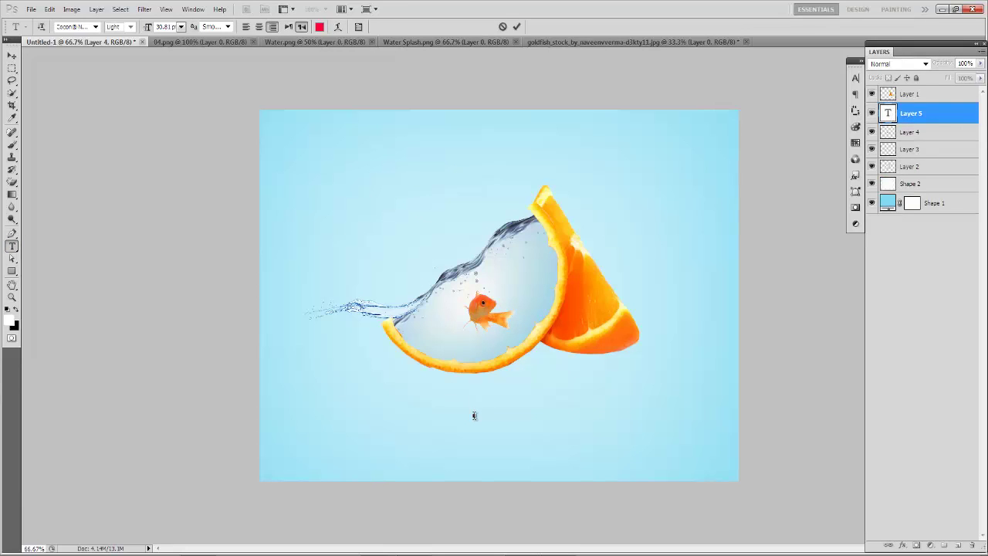
type("DE")
type("DESIGMER")
left_click_drag(476, 400, 644, 348)
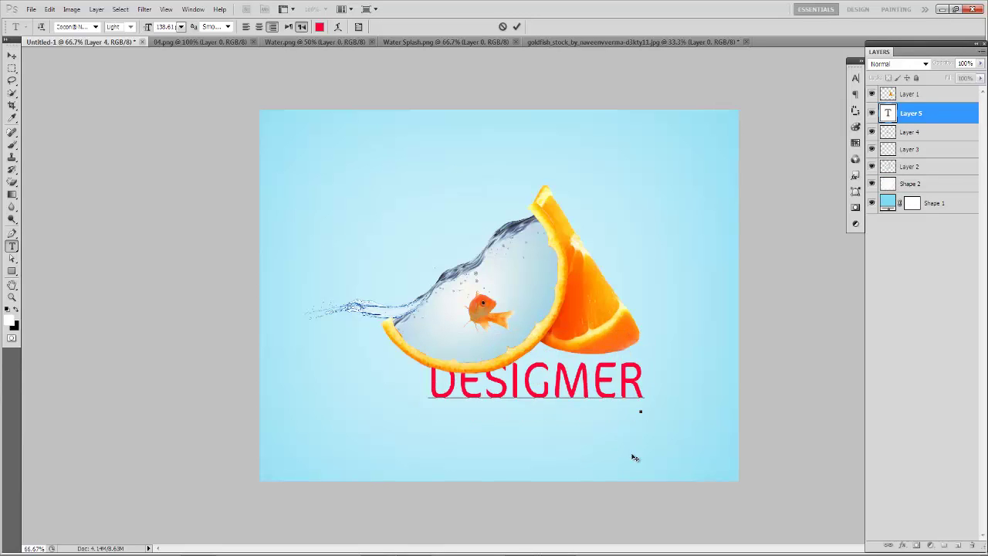
left_click_drag(632, 457, 697, 454)
Step: Recolor all of the title text to near-black, #151515
key("ctrl+a")
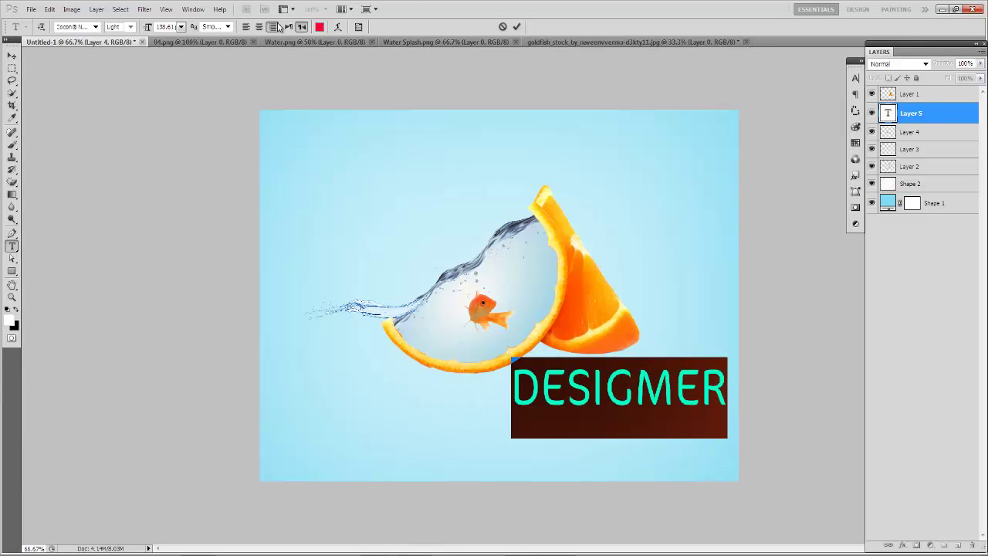
left_click(320, 30)
left_click(751, 384)
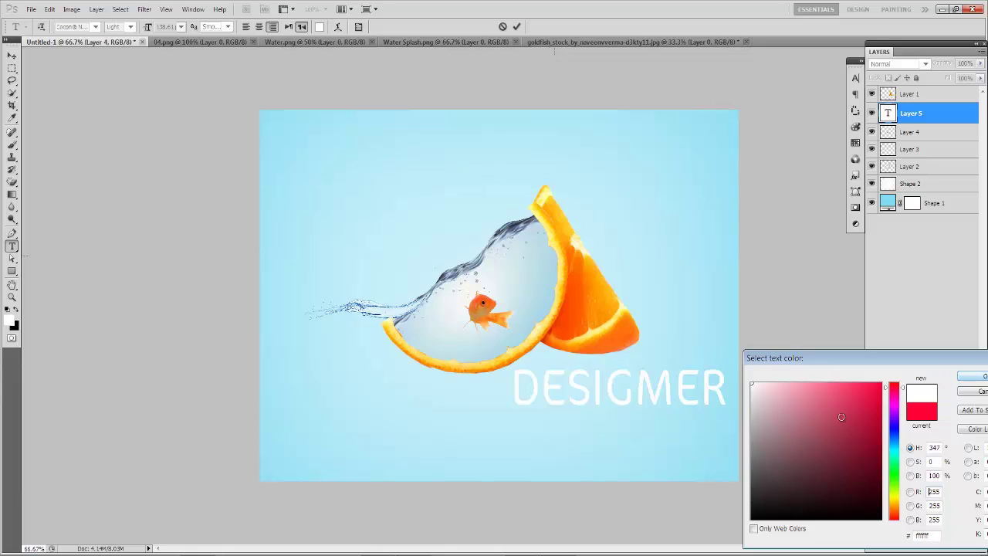
left_click(751, 440)
left_click_drag(753, 447, 761, 496)
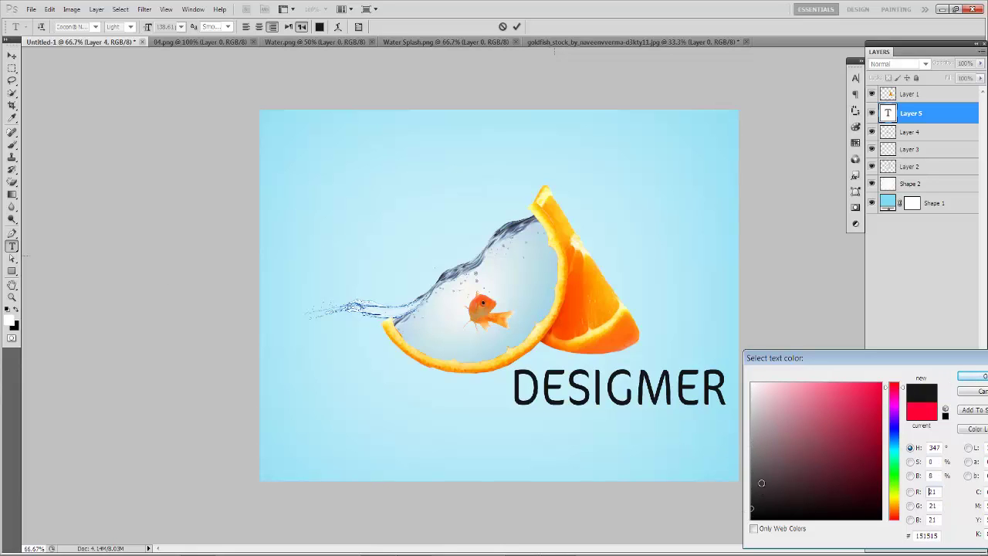
left_click(974, 376)
Step: Replace the letter M in the title with N so it reads "DESIGNER", and commit the text
left_click_drag(673, 394, 652, 402)
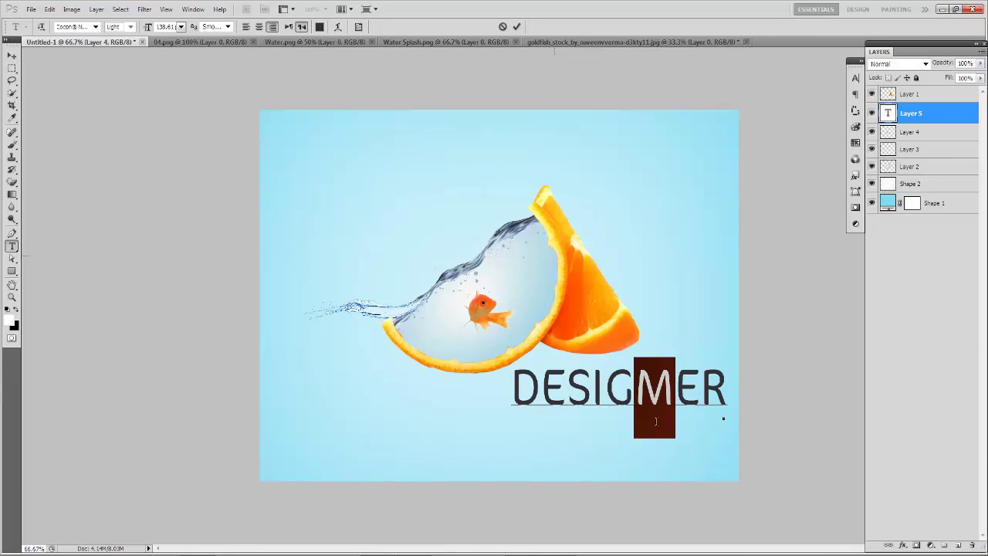
type("N")
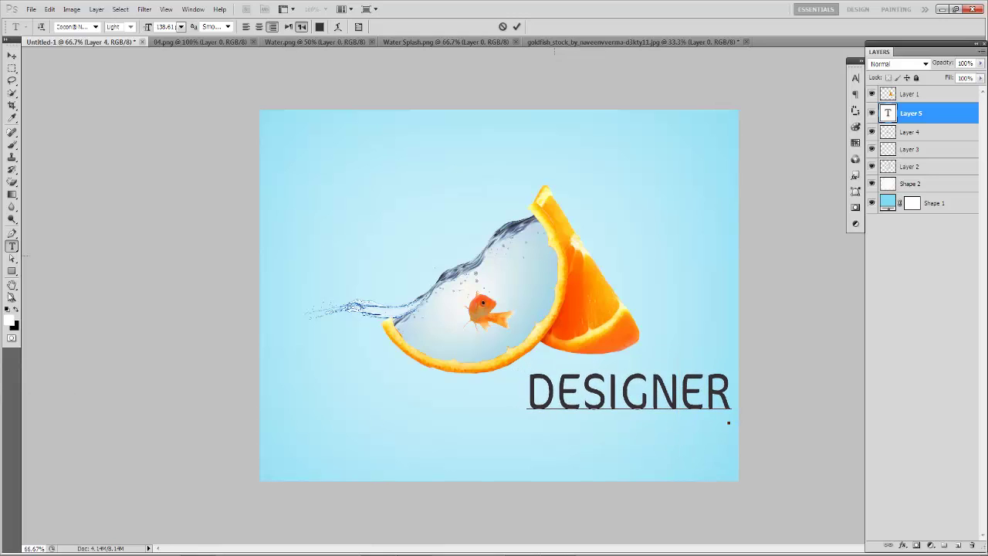
left_click(12, 259)
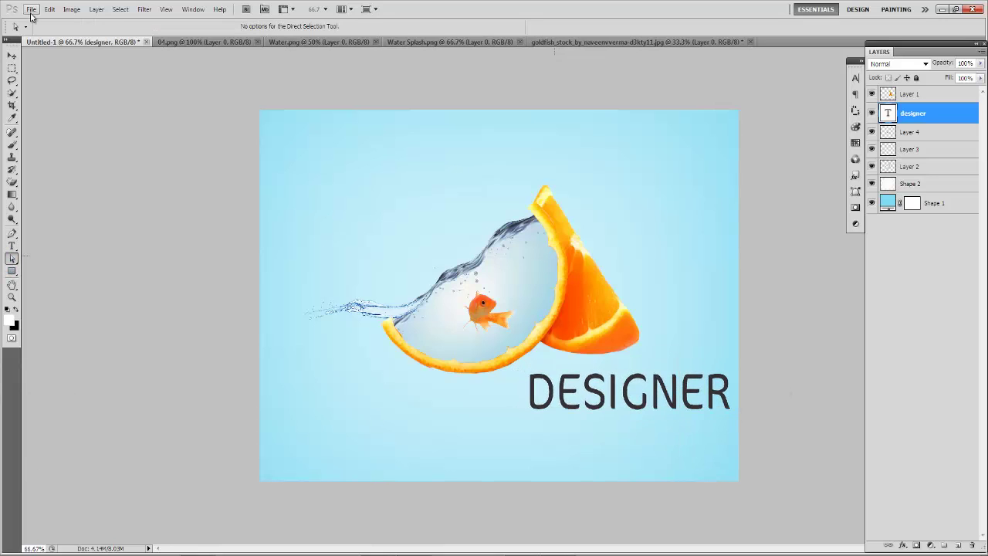